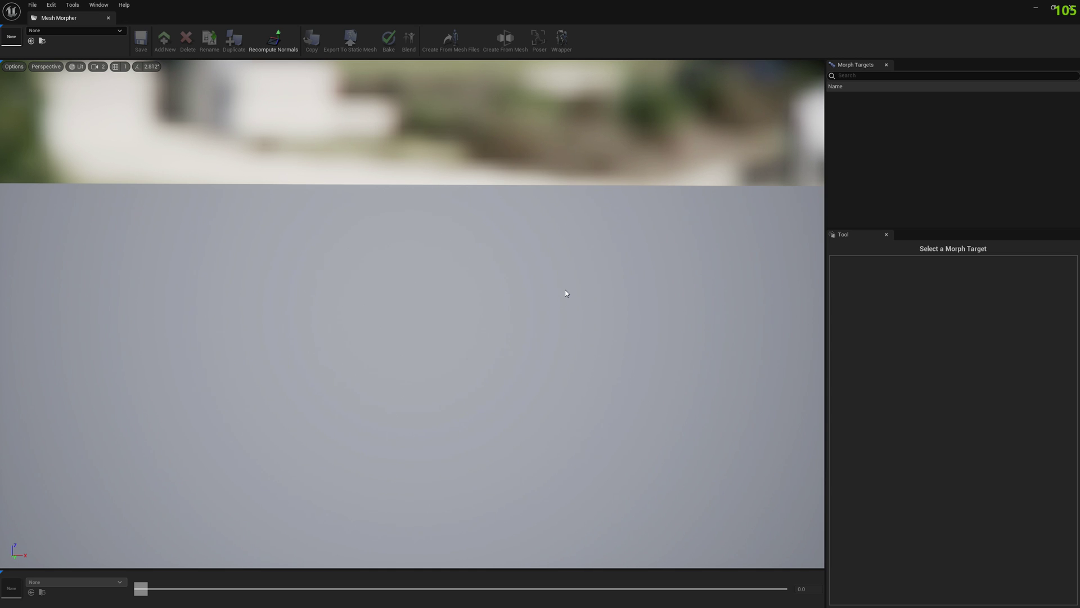
- Load the m_tal_nrw_body mesh and orbit the viewport to inspect the body
click(78, 36)
text(e)
scroll(96, 117, down, 5)
click(84, 141)
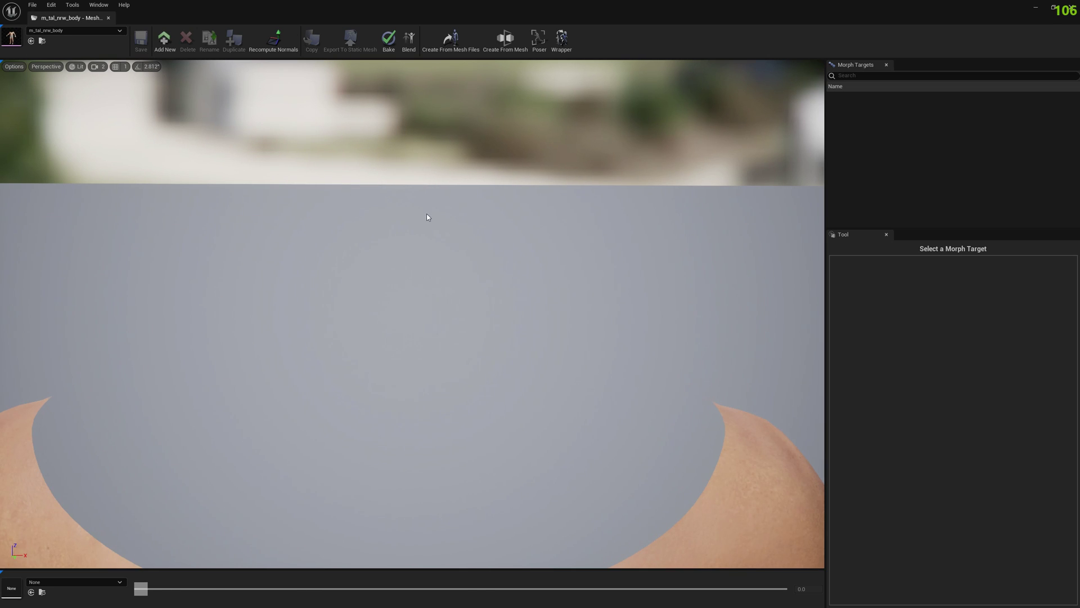
right_drag(254, 356, 189, 383)
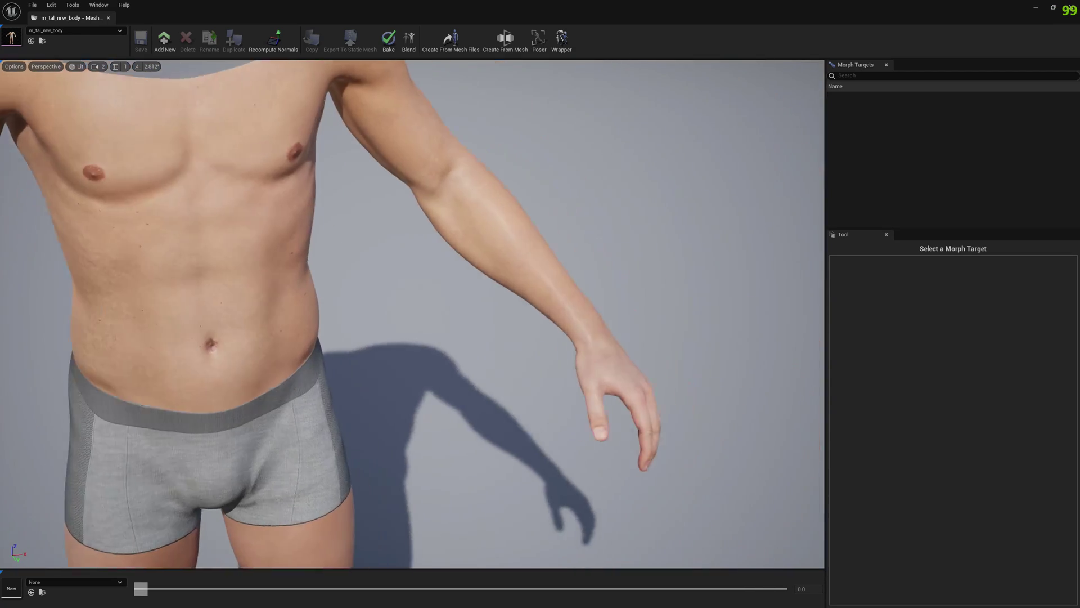
right_drag(464, 100, 464, 100)
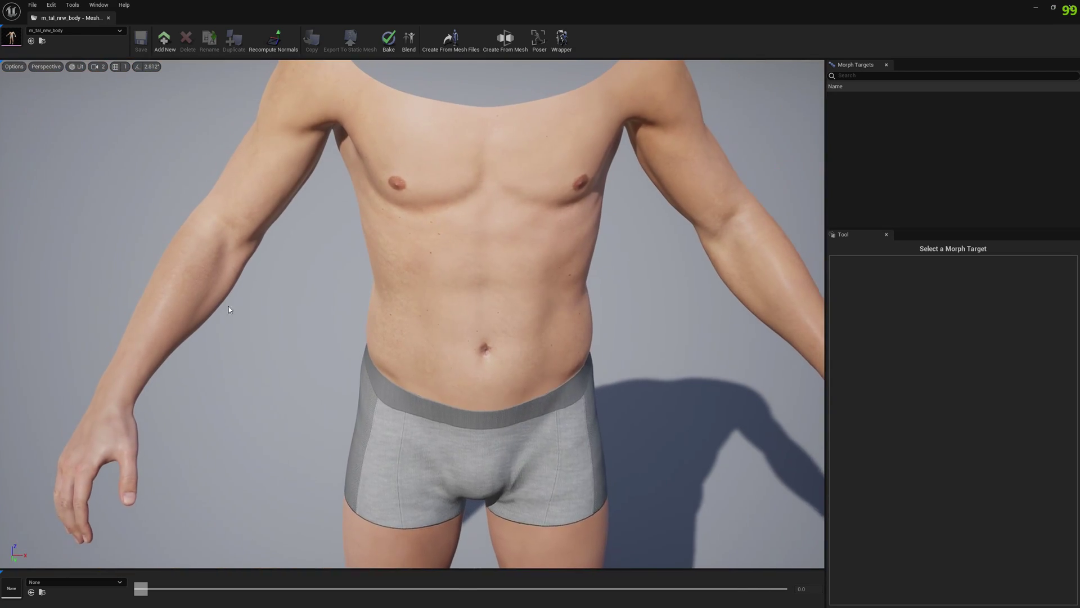
- In Poser, scale the body skeleton from the root bone to 0.7
click(539, 40)
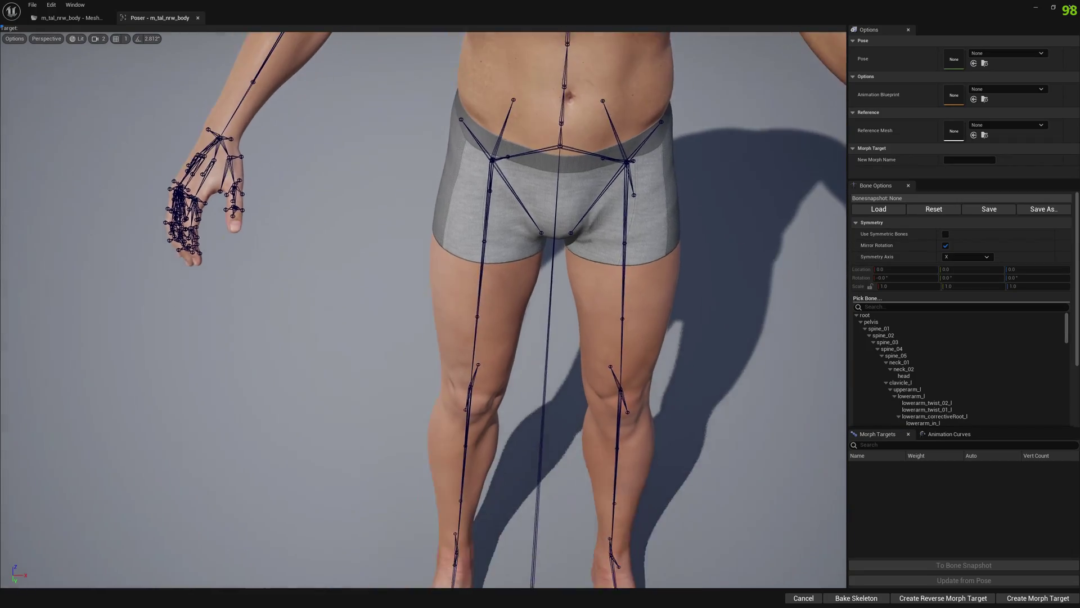
click(865, 315)
right_drag(610, 386, 650, 448)
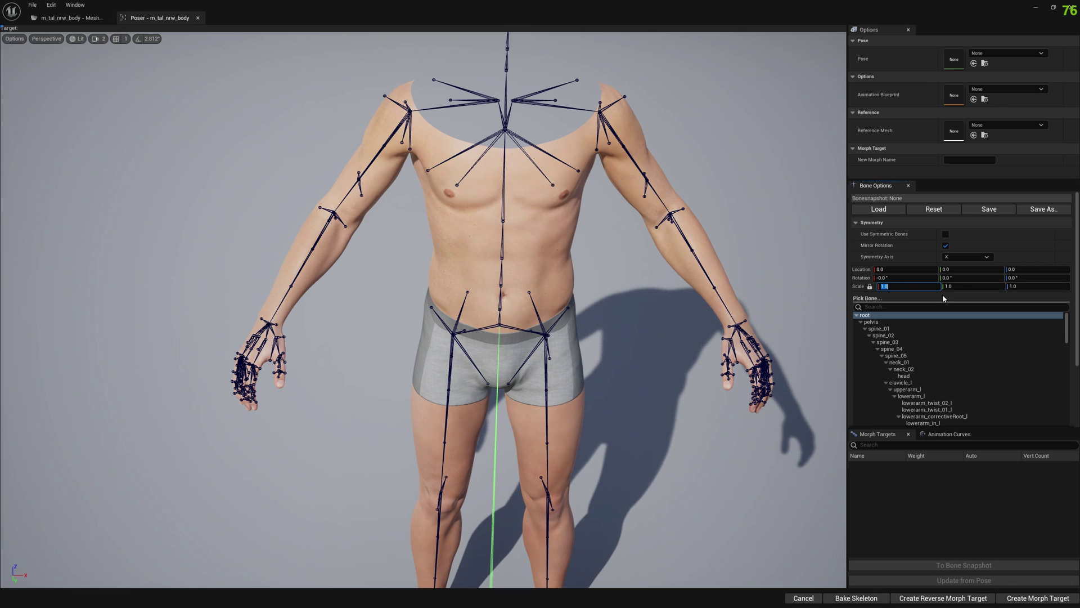
text(0.7)
key(Return)
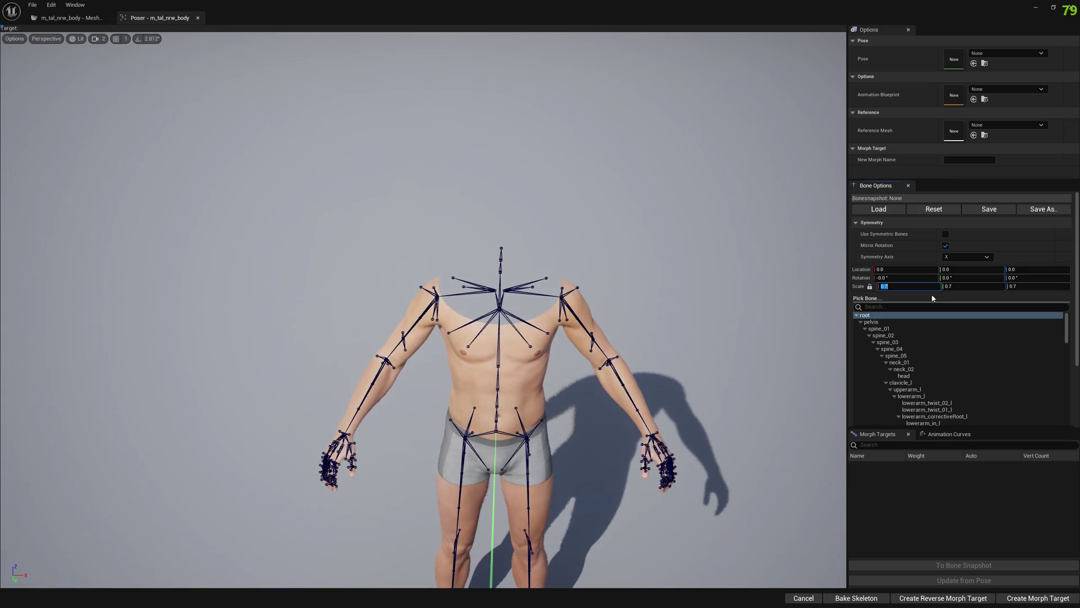
right_drag(593, 397, 521, 313)
- Turn on Use Symmetric Bones and scale both upperarm bones to 1.3
click(451, 214)
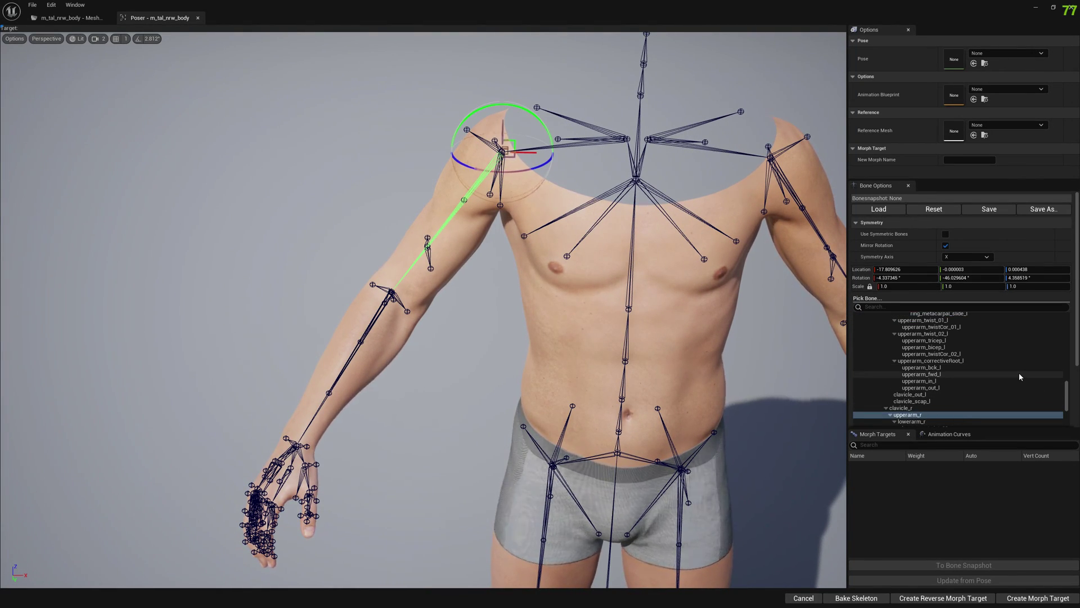
click(945, 235)
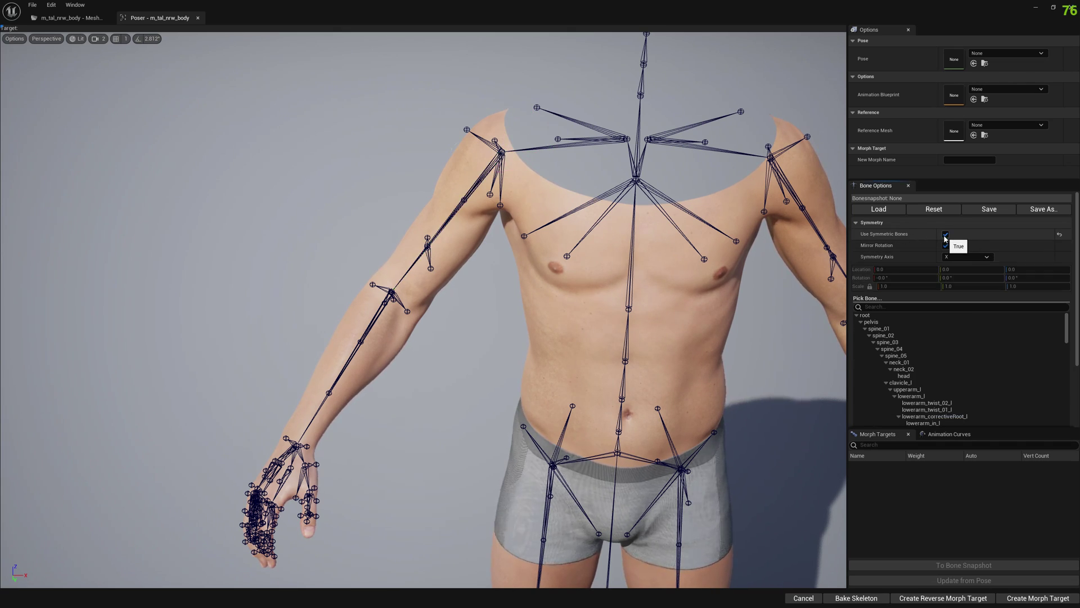
click(410, 265)
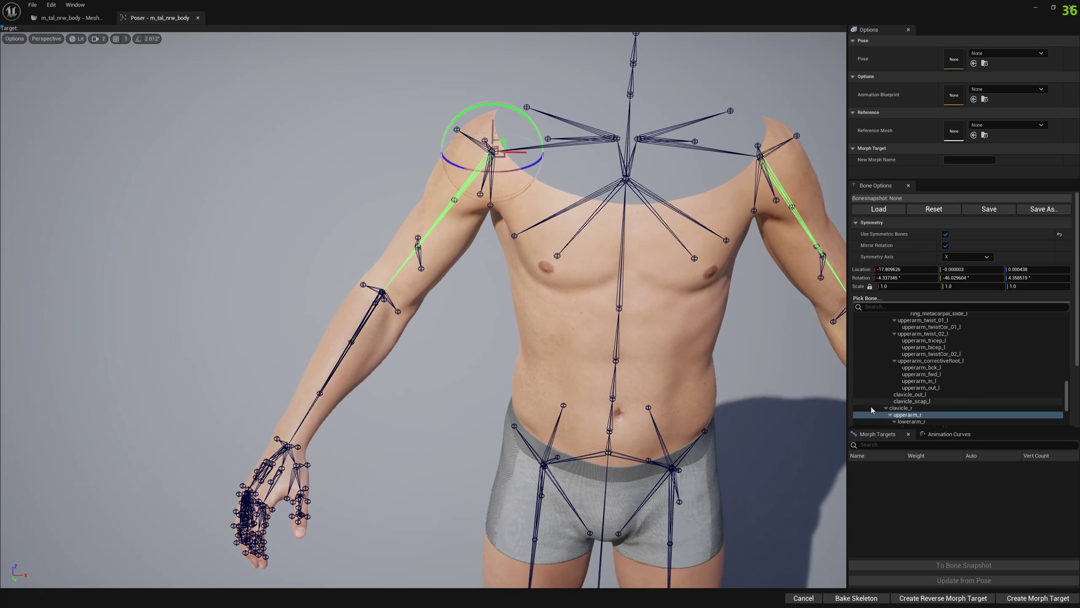
mouse_move(410, 265)
right_down()
mouse_move(467, 265)
mouse_move(338, 270)
right_up()
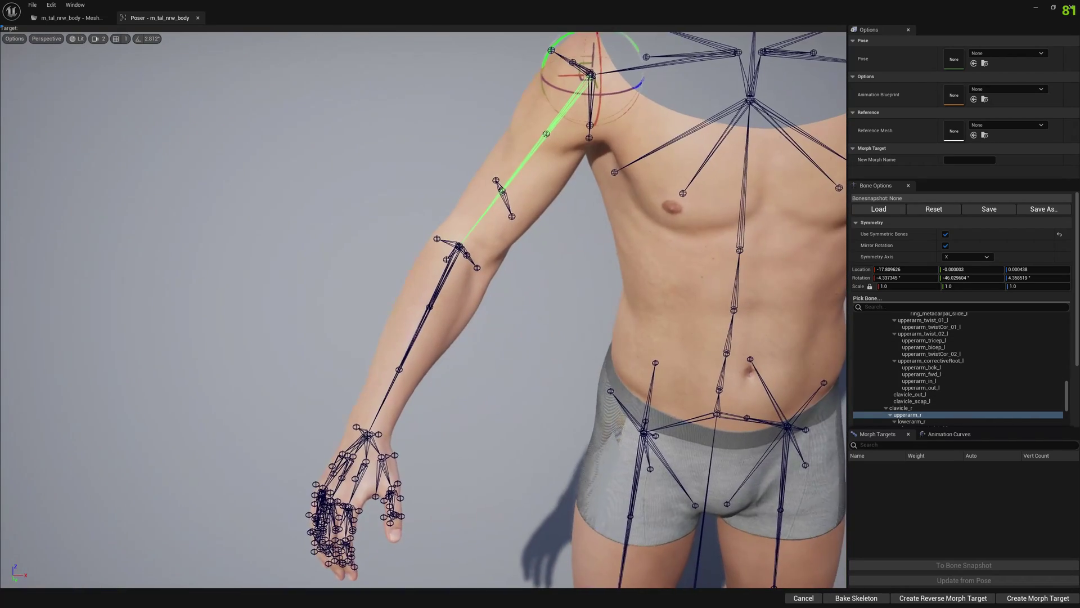
click(905, 286)
text(1.3)
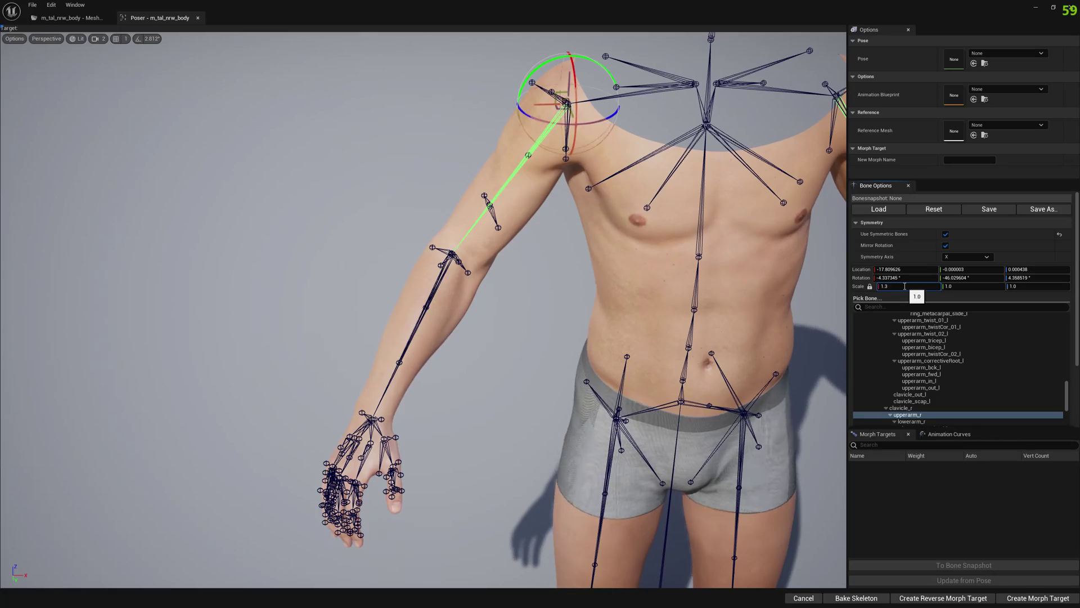
key(Return)
mouse_move(506, 281)
right_down()
mouse_move(394, 315)
mouse_move(478, 253)
right_up()
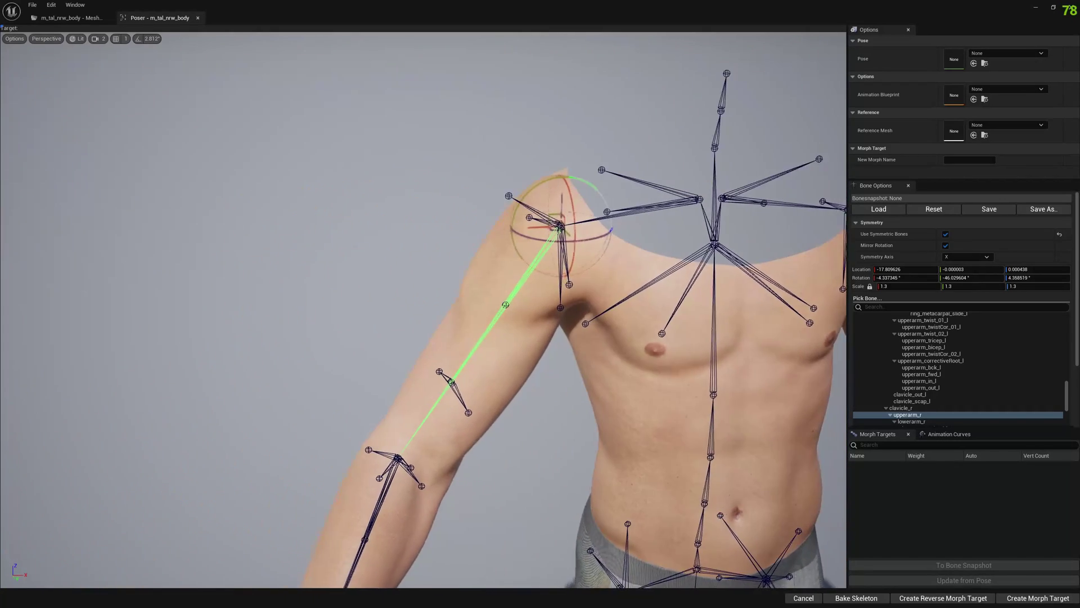
right_drag(422, 310, 394, 337)
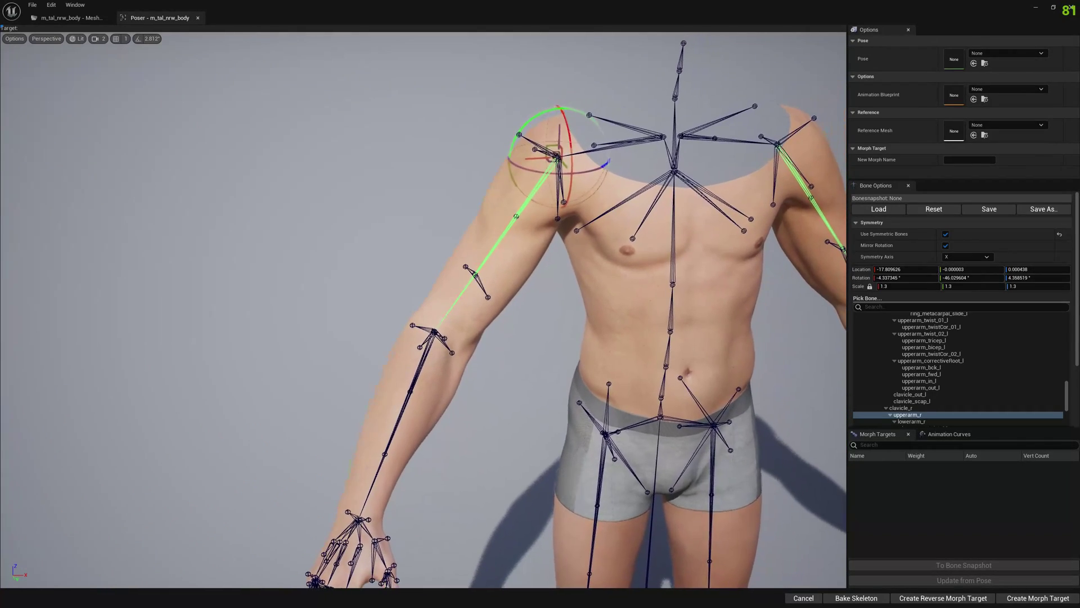
right_drag(639, 319, 639, 318)
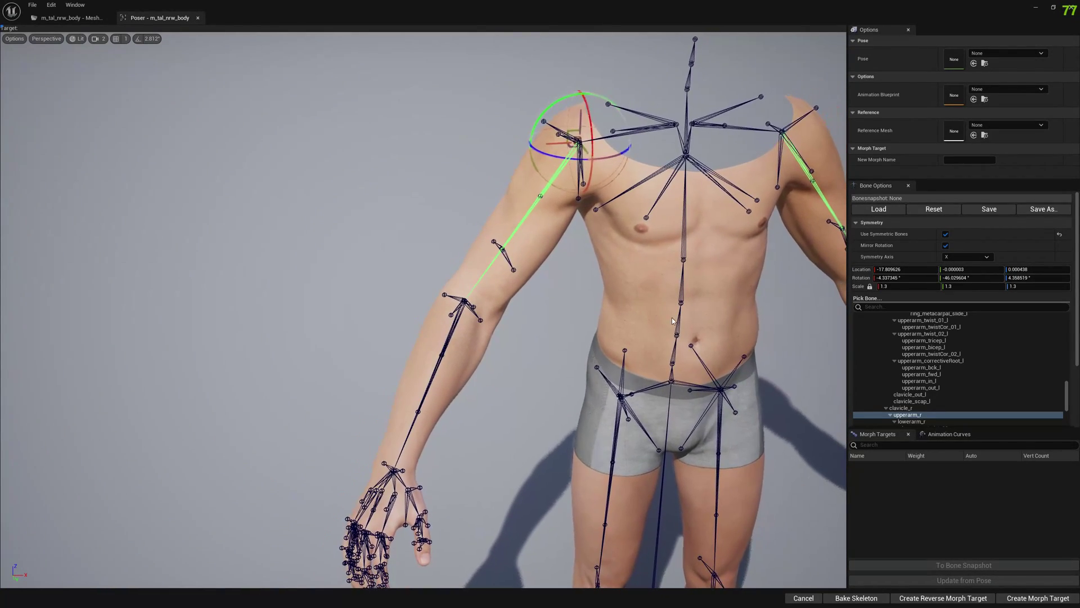
- Scale lowerarm_r to 0.8, mirrored onto both forearms
click(409, 431)
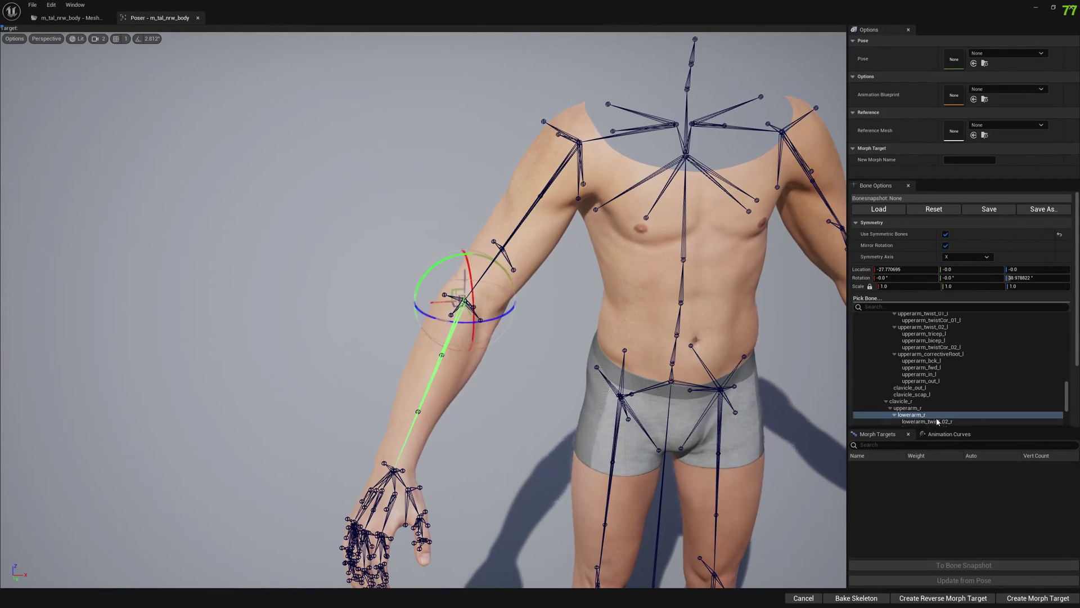
click(898, 283)
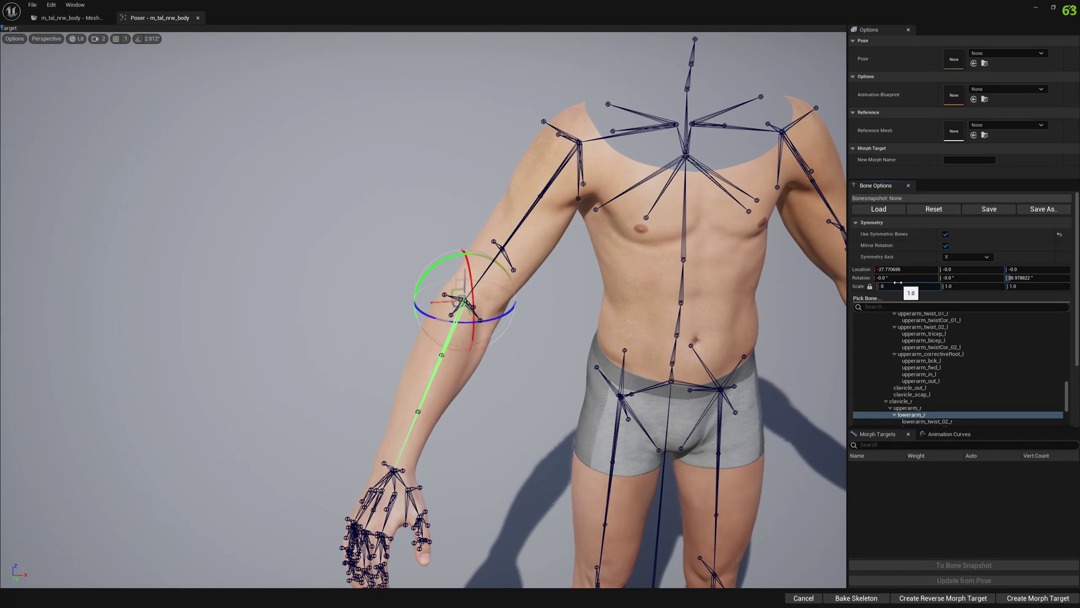
text(.8)
key(Return)
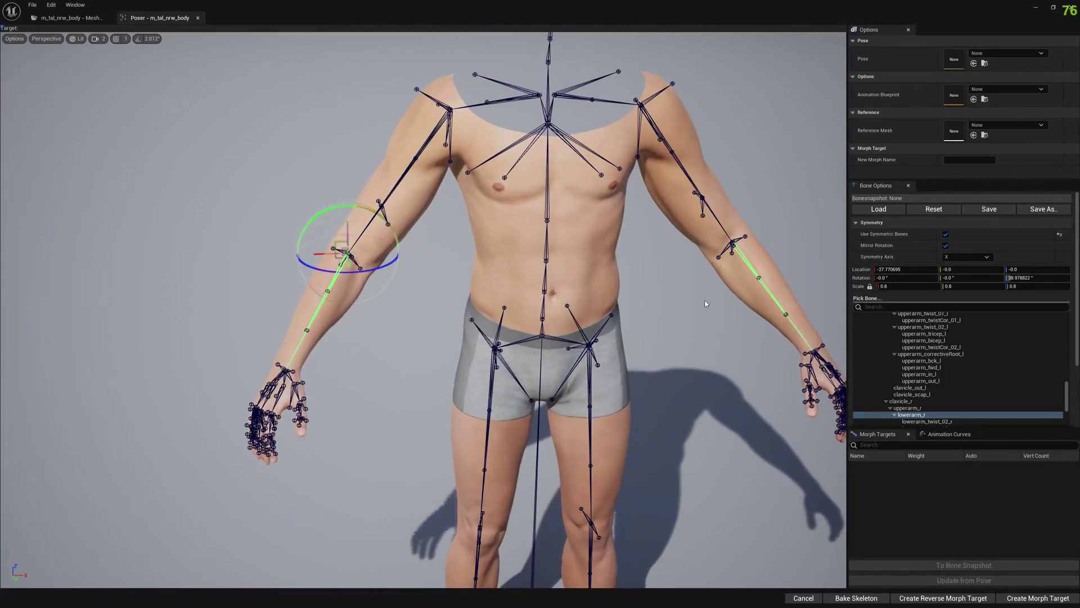
- Save the skeleton from root as BoneSnapshot_Body in BoneSnapshots, then return to the mesh editor
click(982, 213)
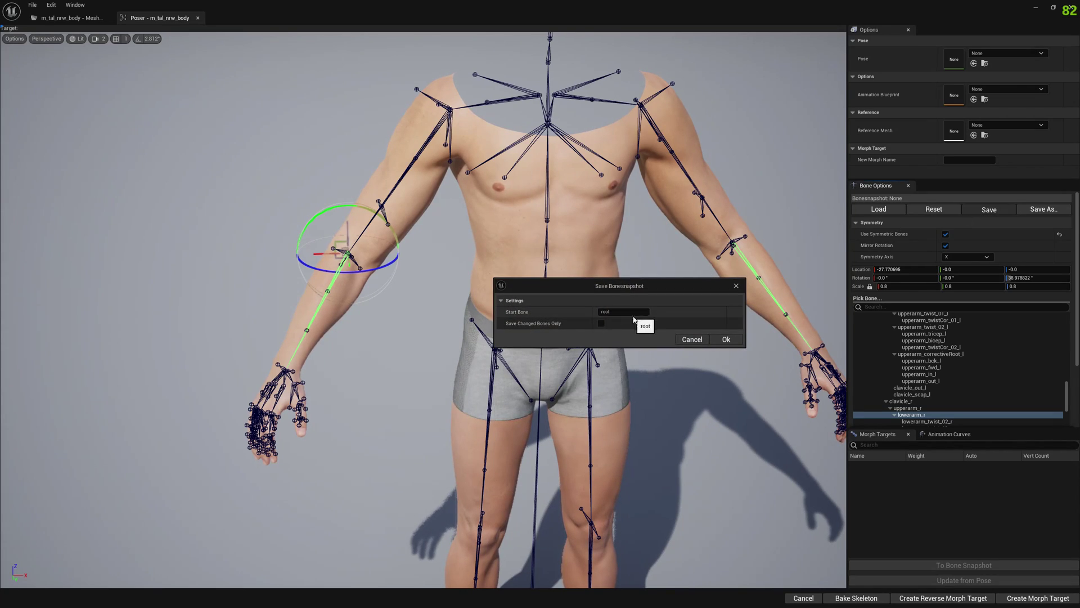
click(726, 339)
text(BoneSnapshot_Body)
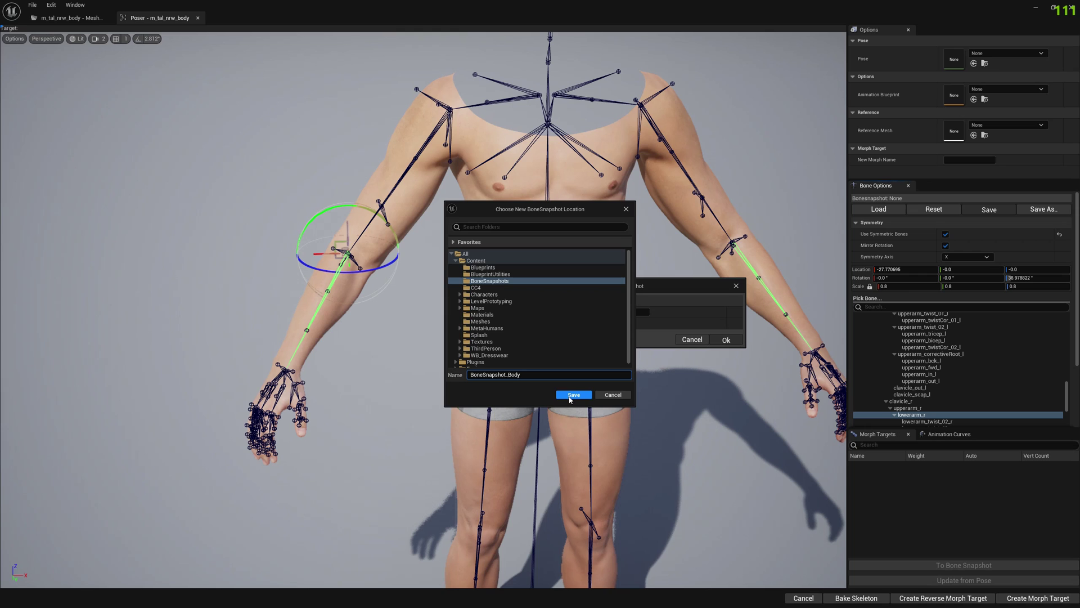
click(570, 394)
click(598, 317)
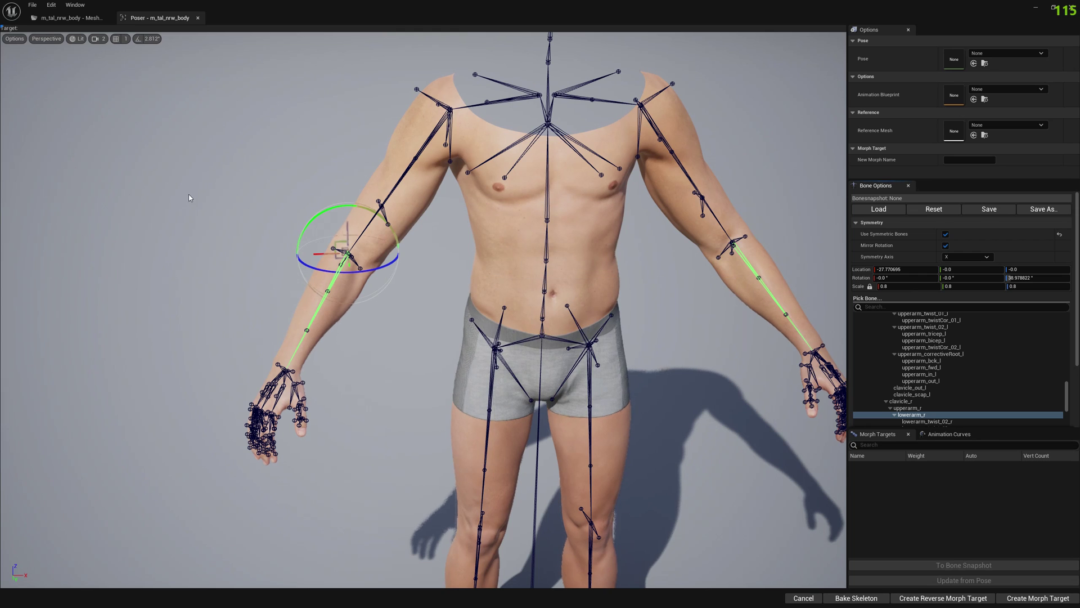
click(50, 18)
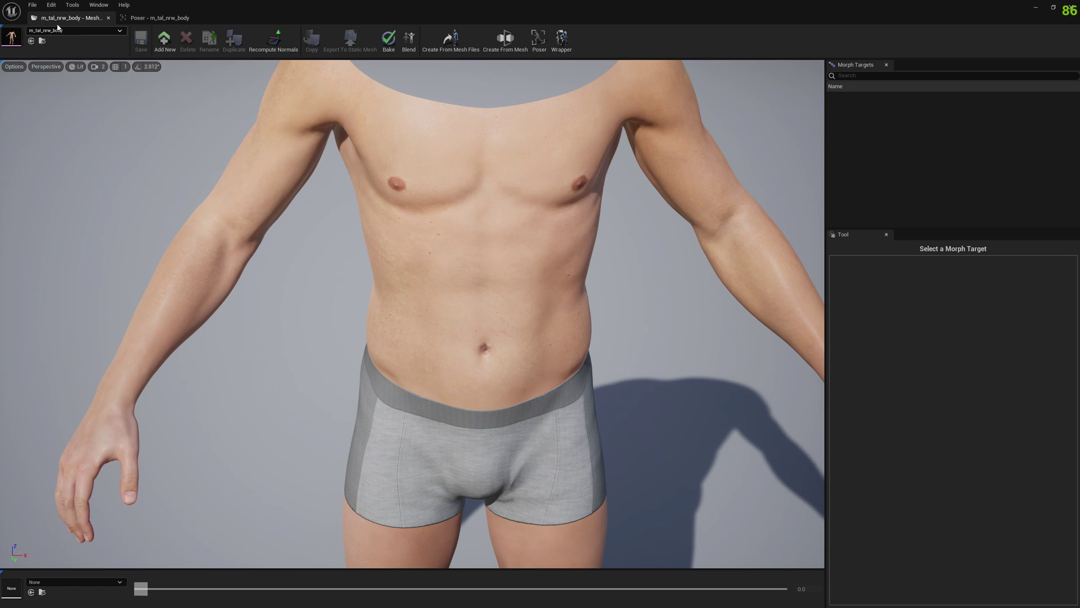
click(33, 5)
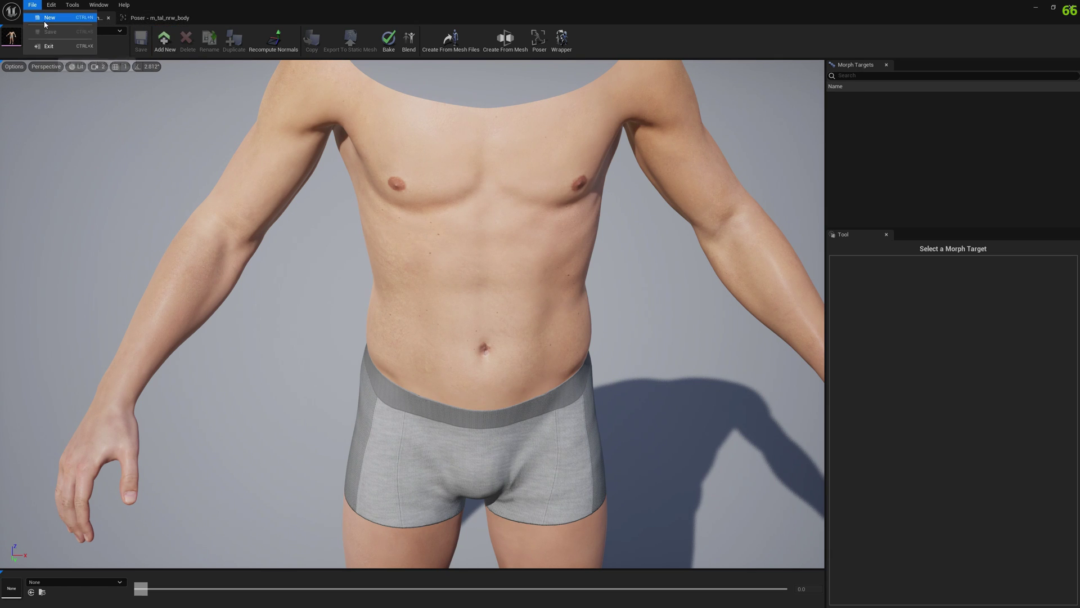
click(90, 64)
click(48, 33)
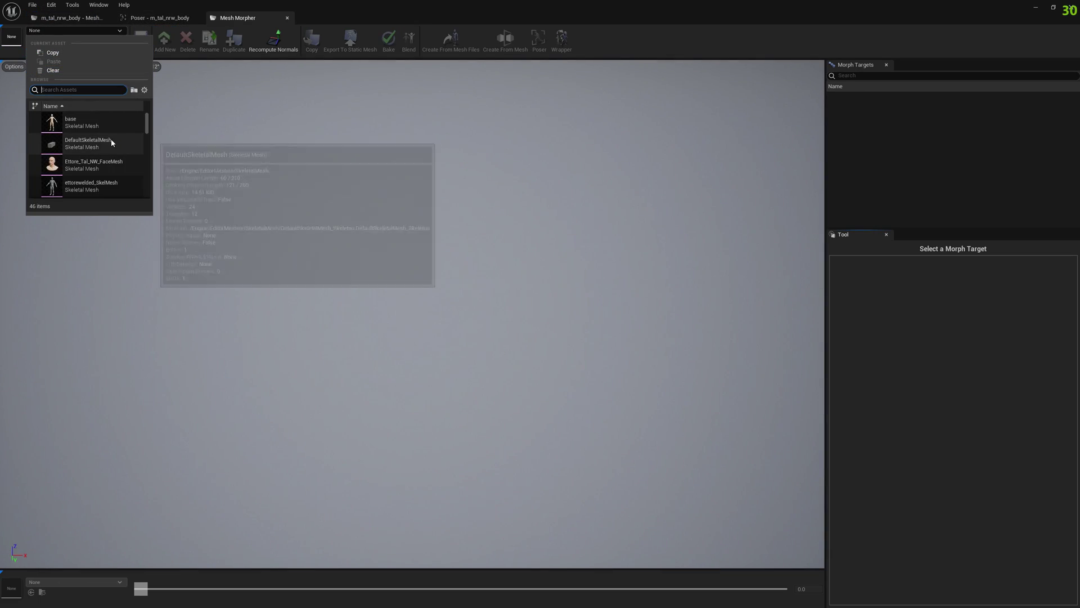
text(ett)
click(89, 125)
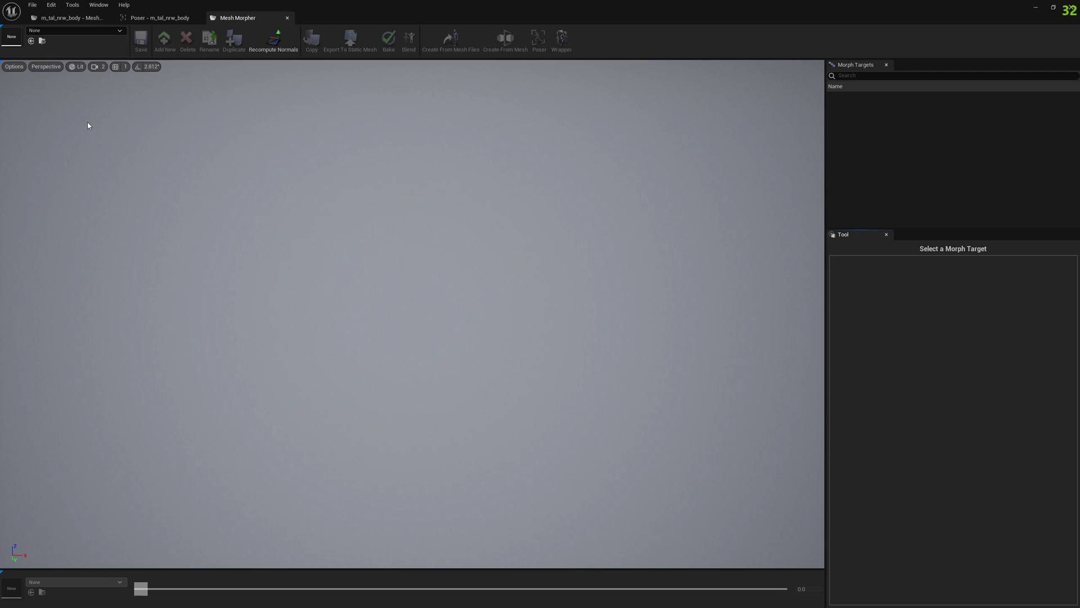
- Open the head skeleton in Poser and load BoneSnapshot_Body onto it
click(539, 39)
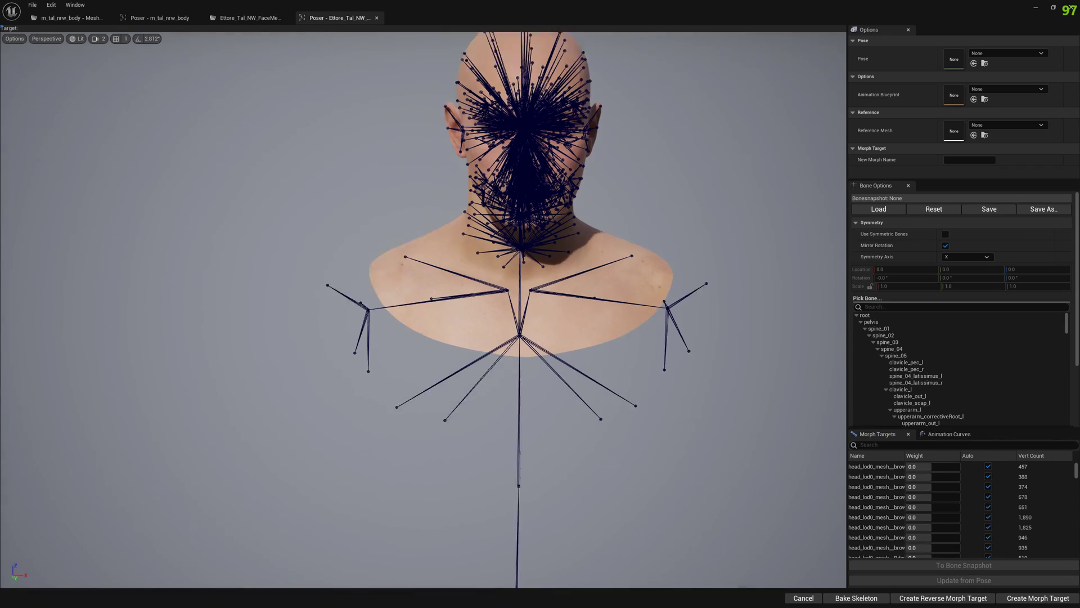
click(900, 212)
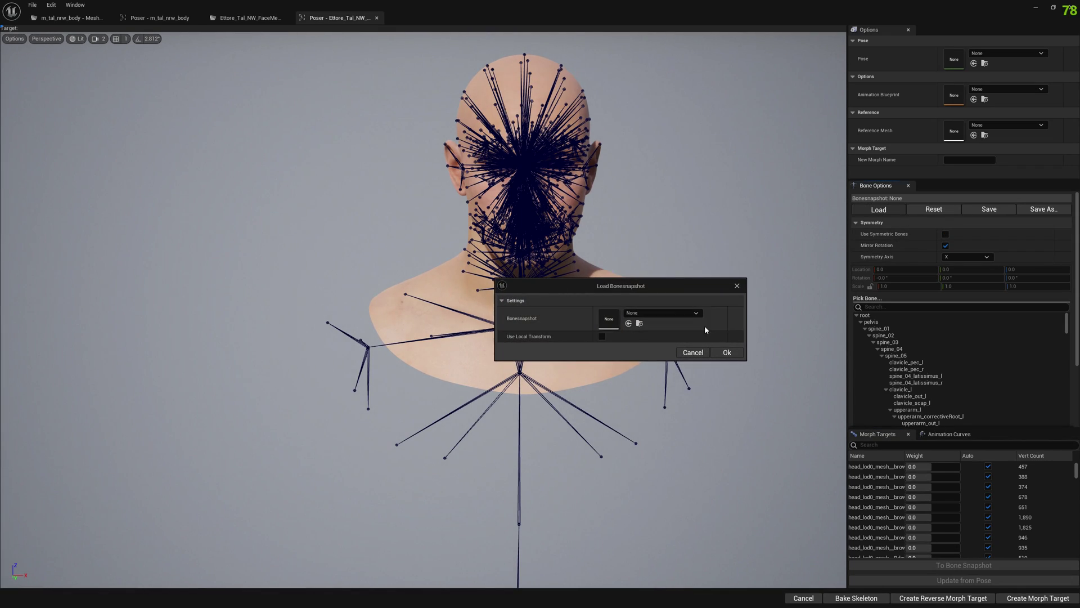
click(675, 314)
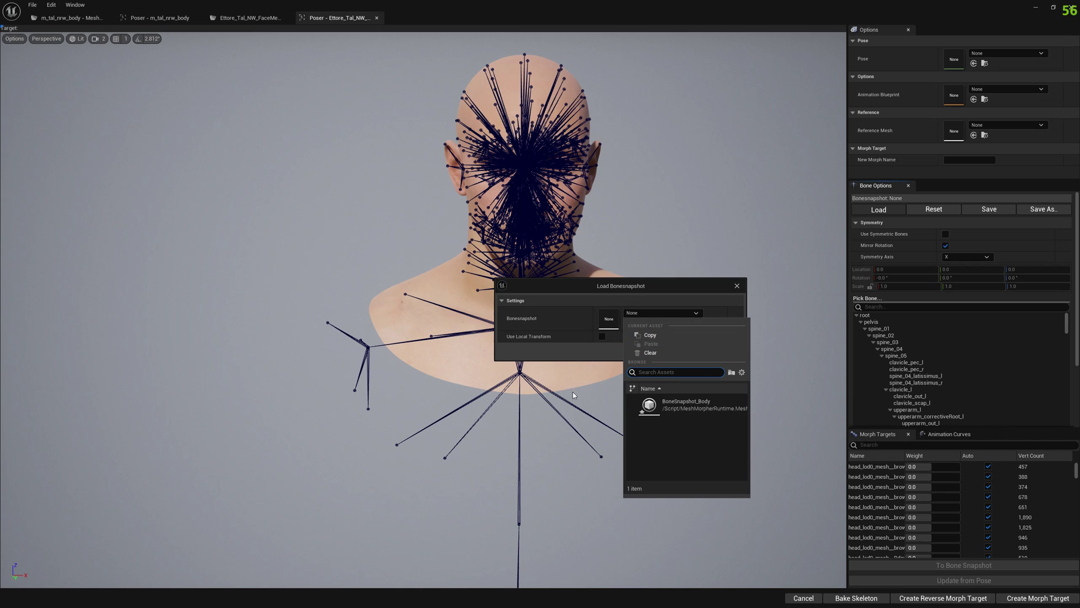
click(710, 409)
click(728, 353)
right_drag(700, 366, 699, 365)
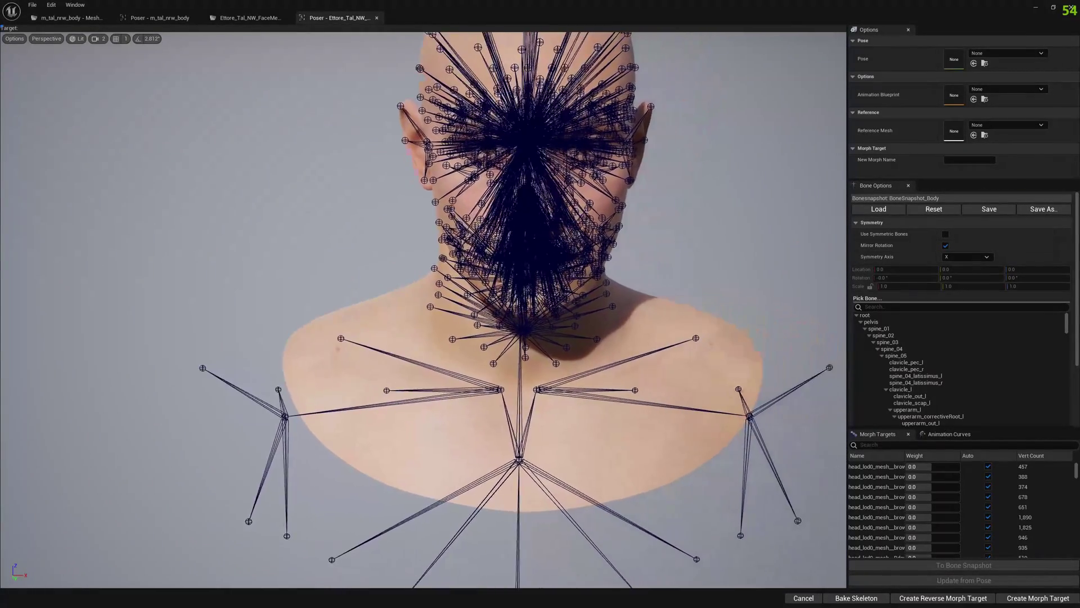
- With symmetric bones on, pull the ear tips into points and the earlobes outward
right_drag(450, 167, 450, 167)
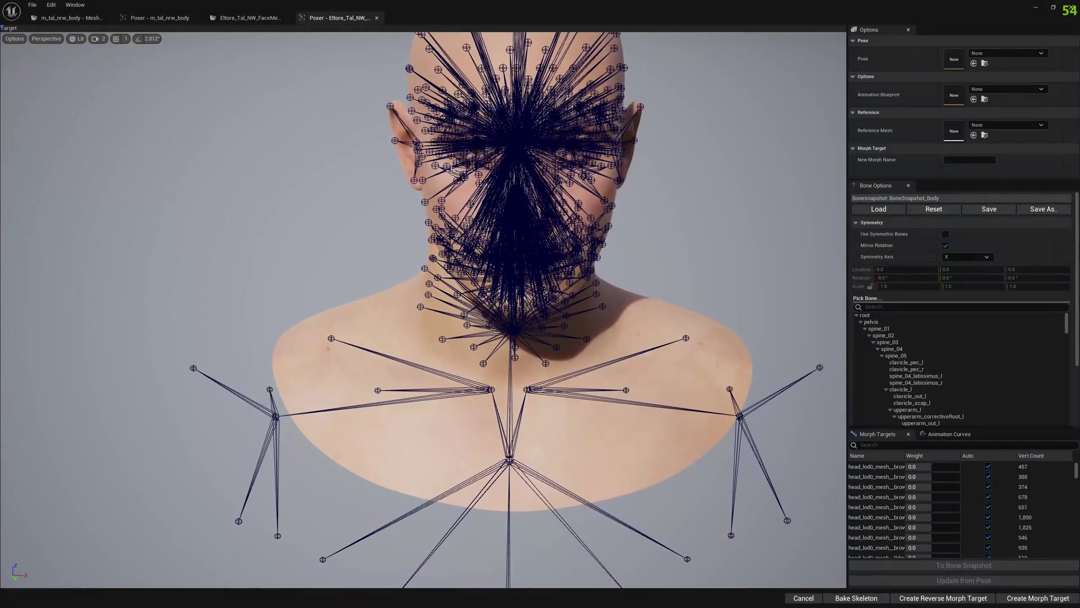
click(945, 234)
click(391, 106)
drag(392, 104, 359, 107)
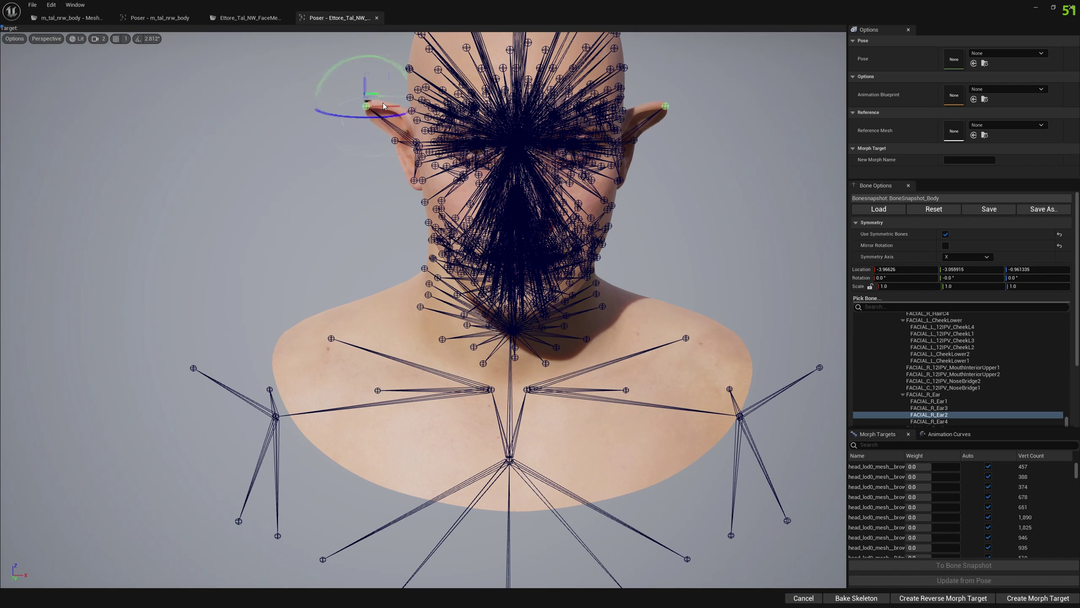
click(409, 184)
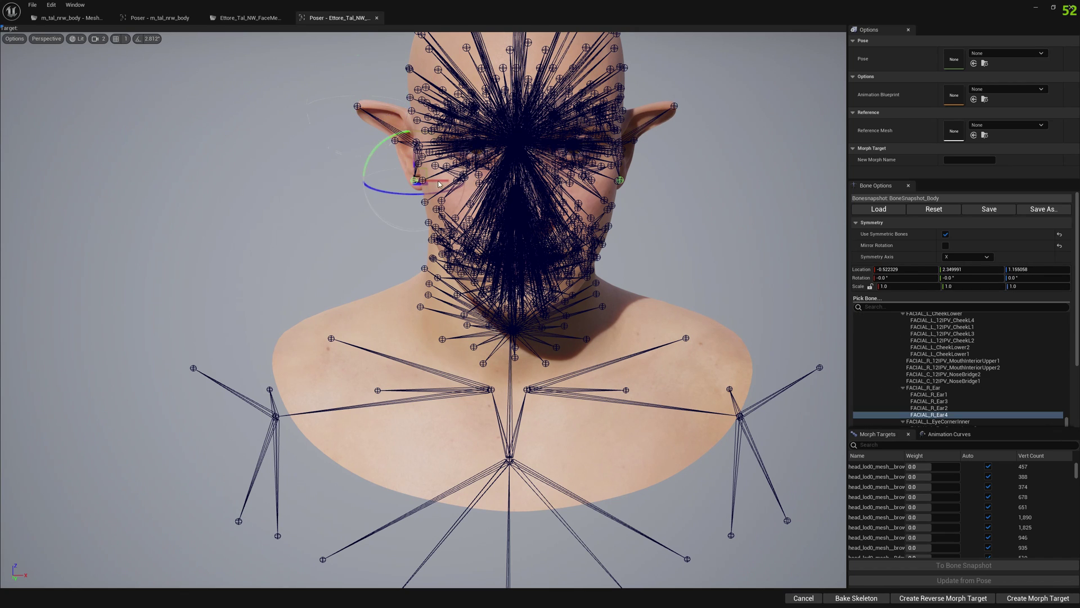
drag(408, 185, 387, 177)
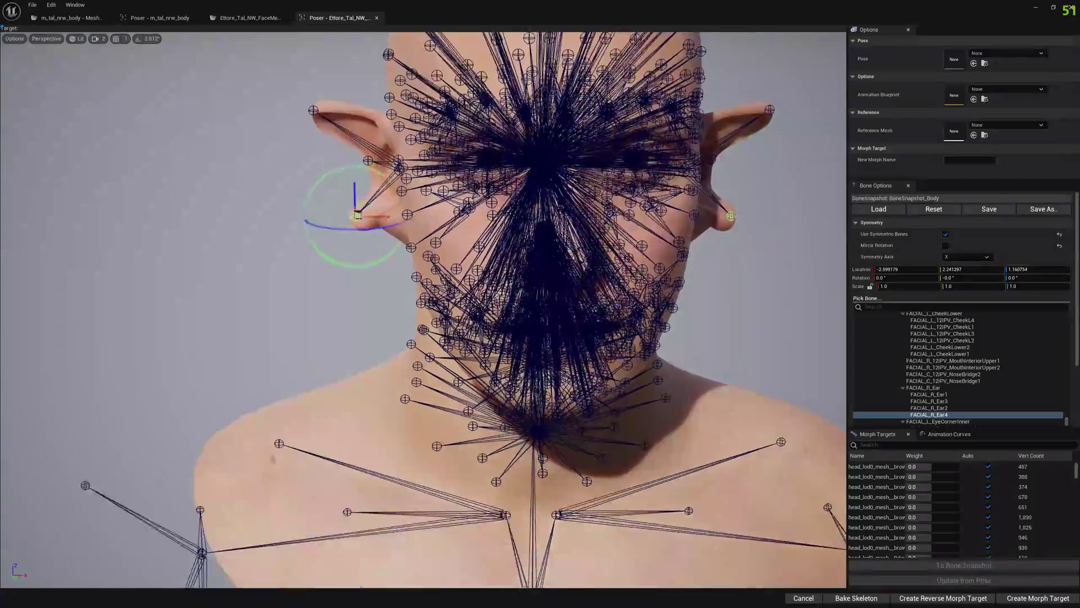
- Widen the jaw by dragging a jawline bone outward, mirrored on both sides
scroll(388, 178, up, 5)
right_drag(388, 178, 388, 163)
middle_drag(387, 163, 492, 219)
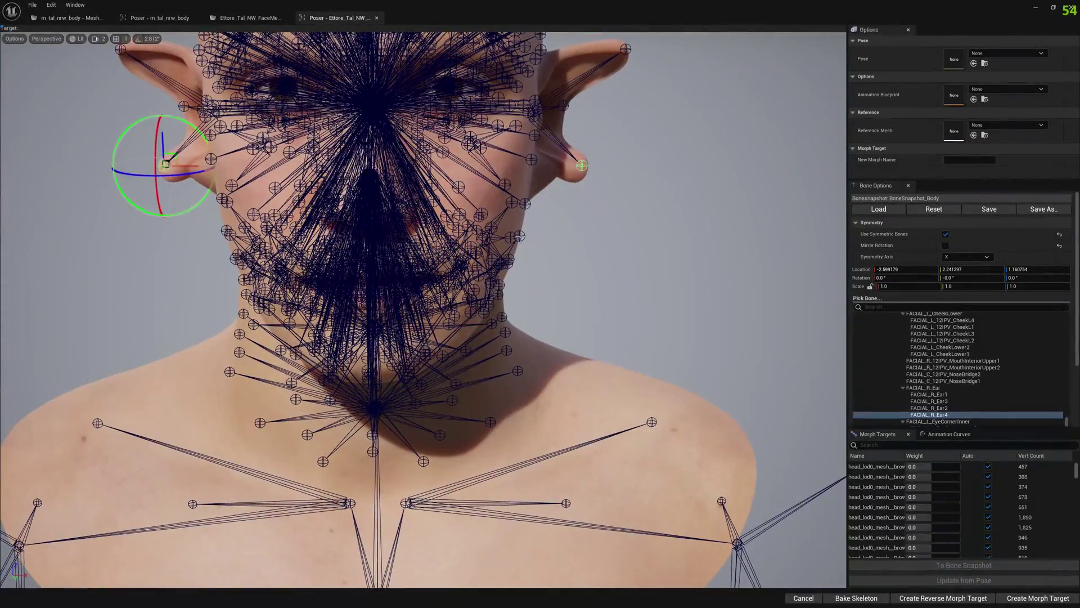
click(518, 235)
mouse_move(502, 236)
mouse_down()
mouse_move(669, 253)
mouse_move(394, 262)
mouse_up()
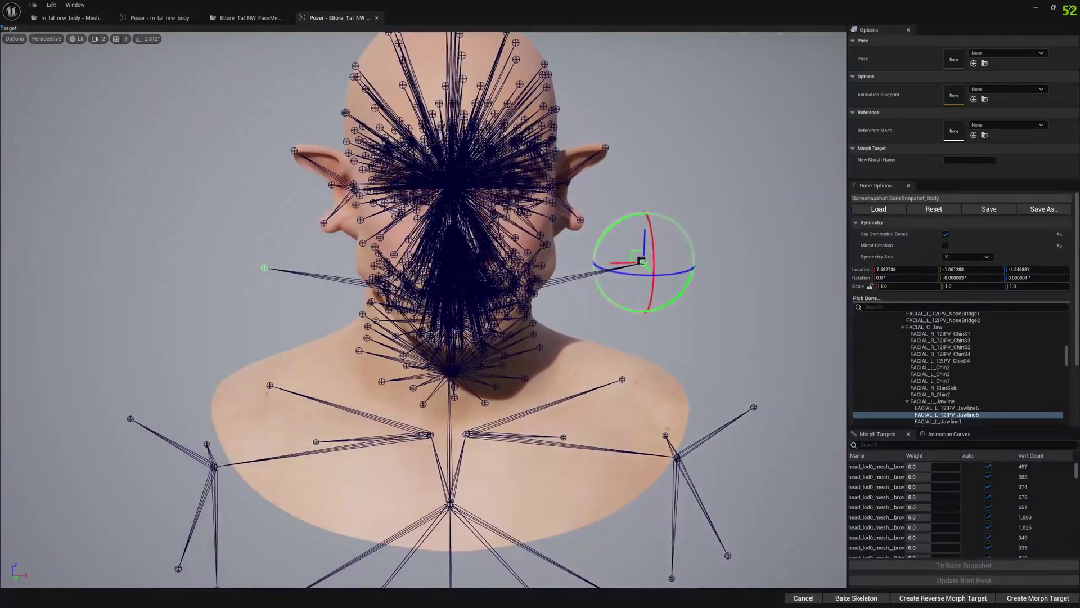
alt+drag(748, 255, 757, 255)
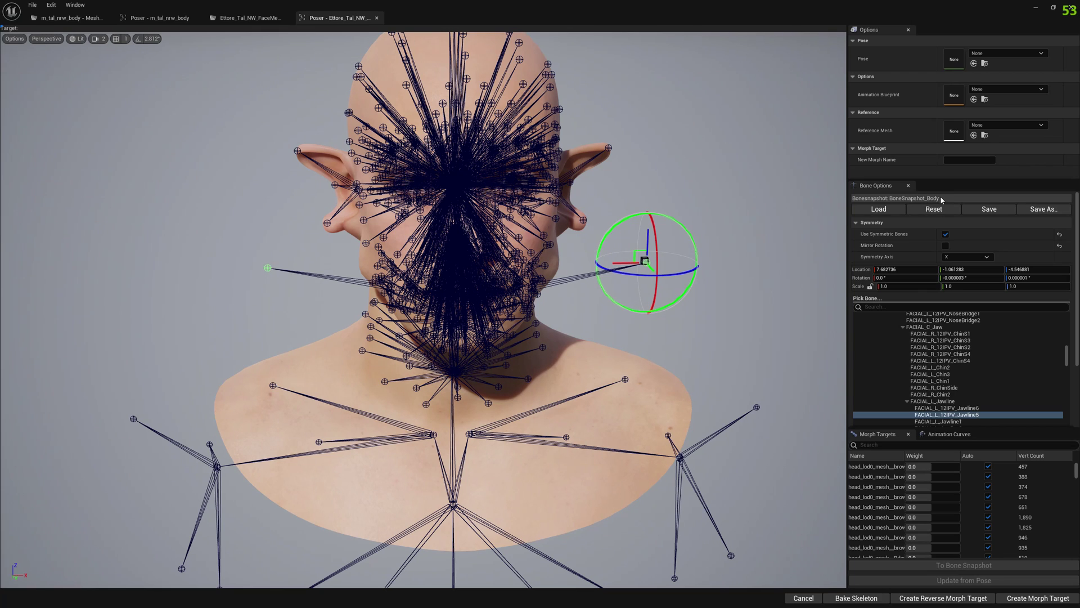
- Save the head bone edits from spine_05 as BoneSnapshot_face in BoneSnapshots
click(1044, 210)
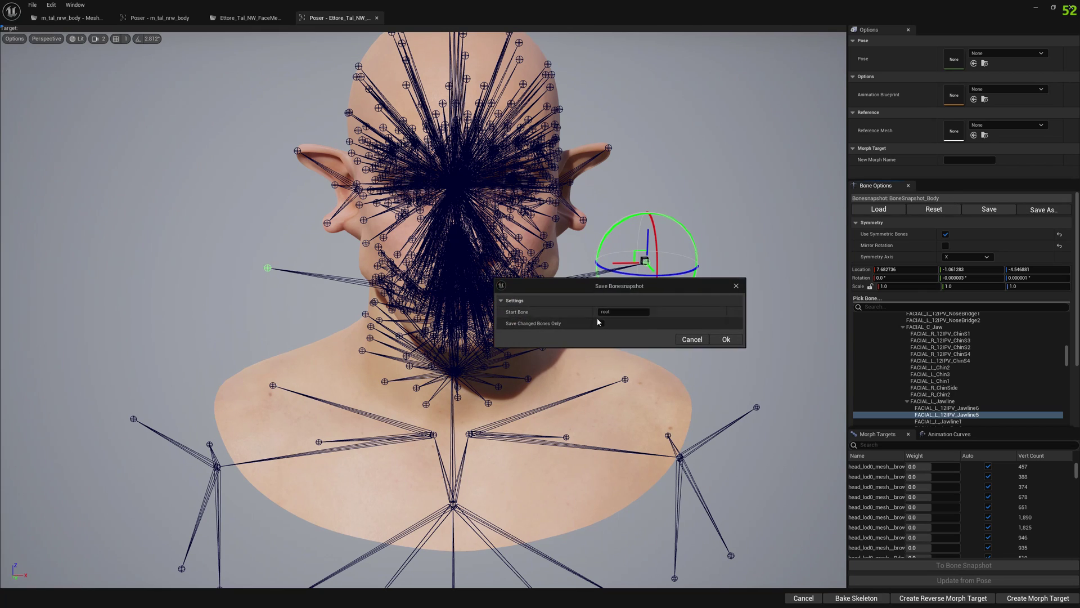
click(622, 310)
text(s)
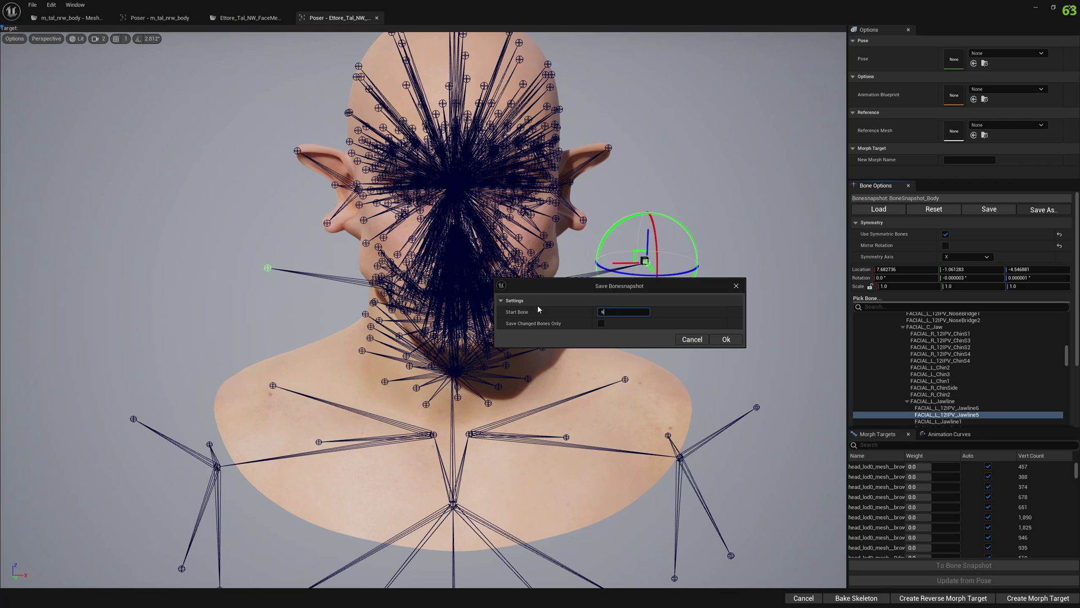
text(pine_05)
click(726, 340)
text(BoneSnapshot_face)
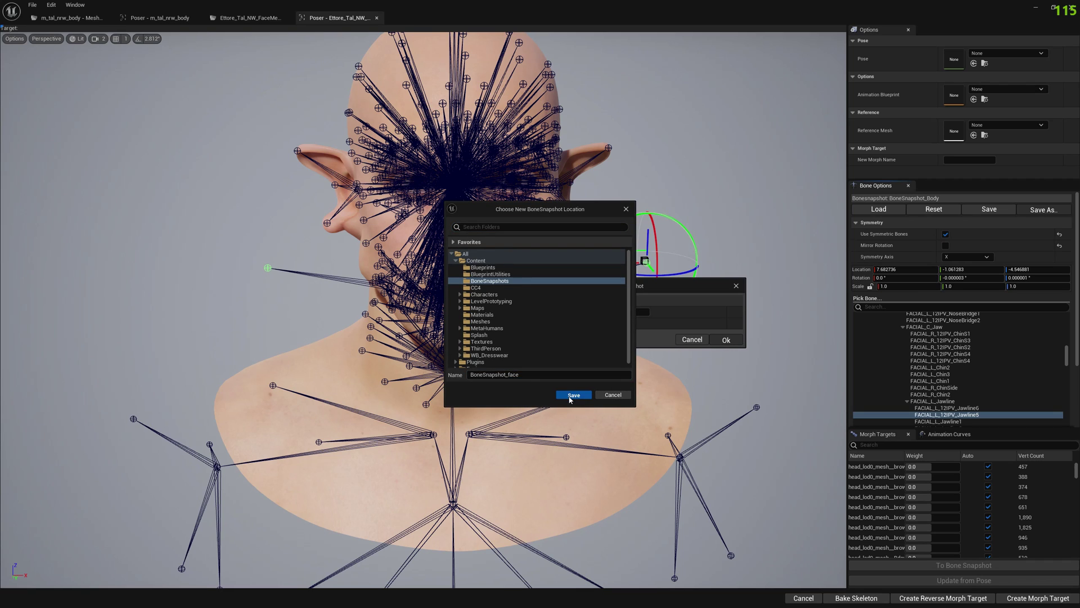
click(574, 394)
click(593, 316)
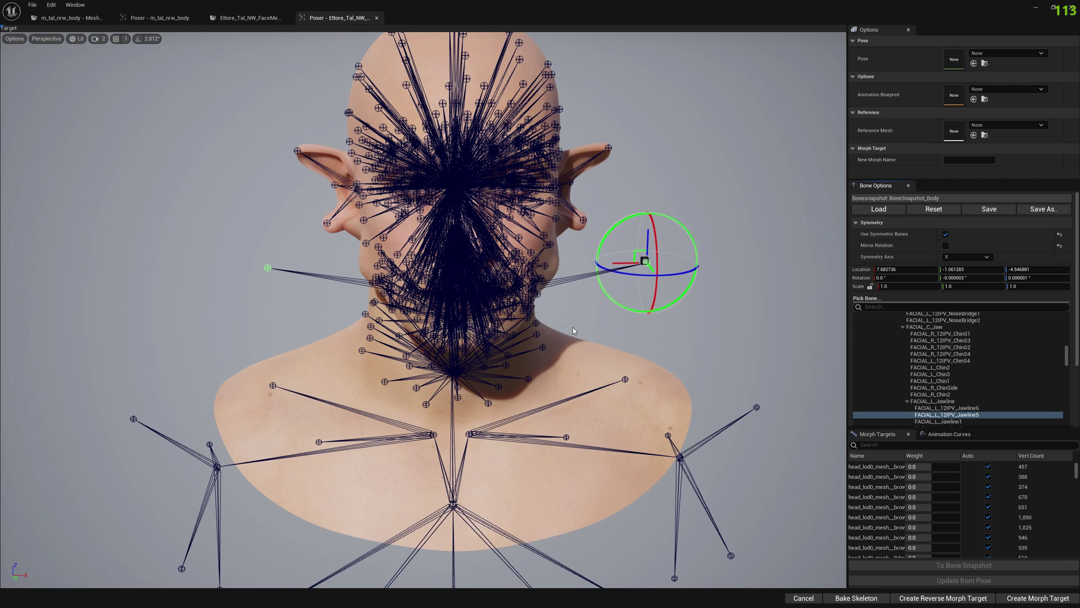
- In Edit > Merge Bonesnapshots, choose BoneSnapshot_Body and BoneSnapshot_face
click(51, 5)
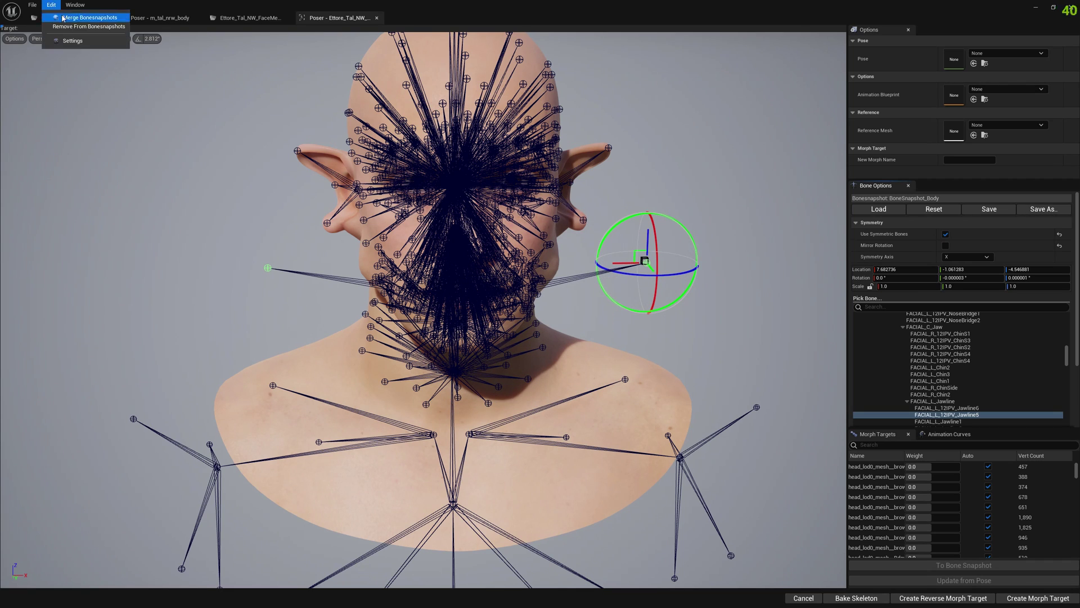
click(70, 18)
click(651, 312)
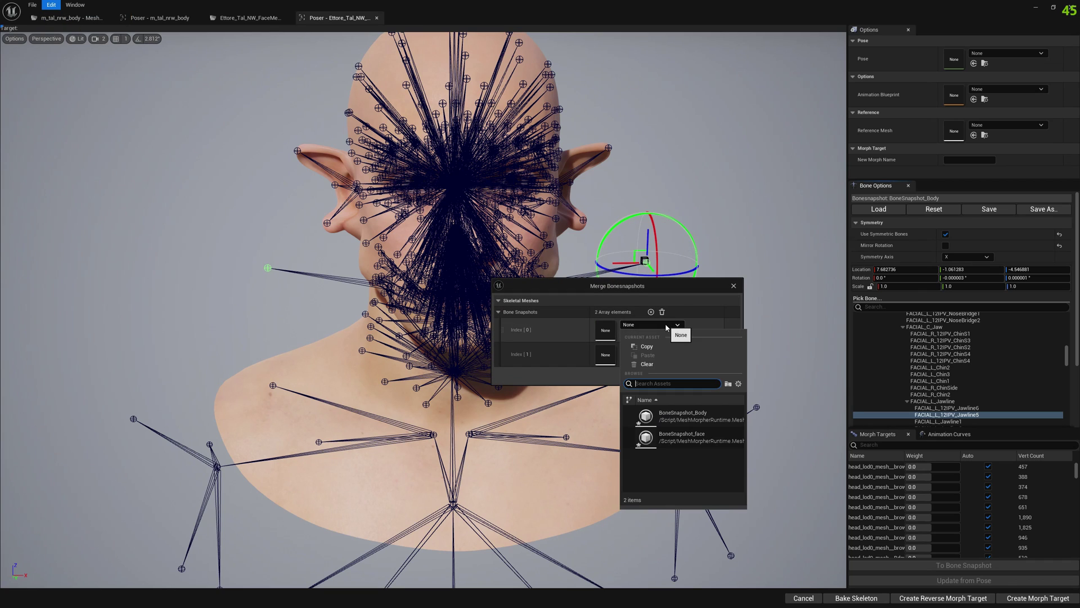
click(698, 416)
click(650, 349)
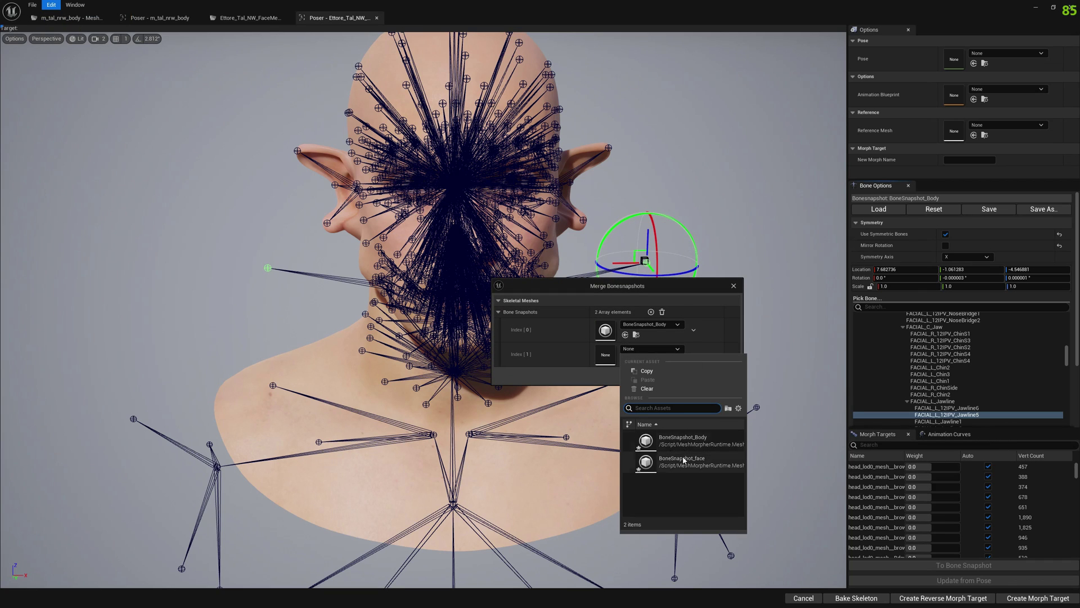
click(661, 456)
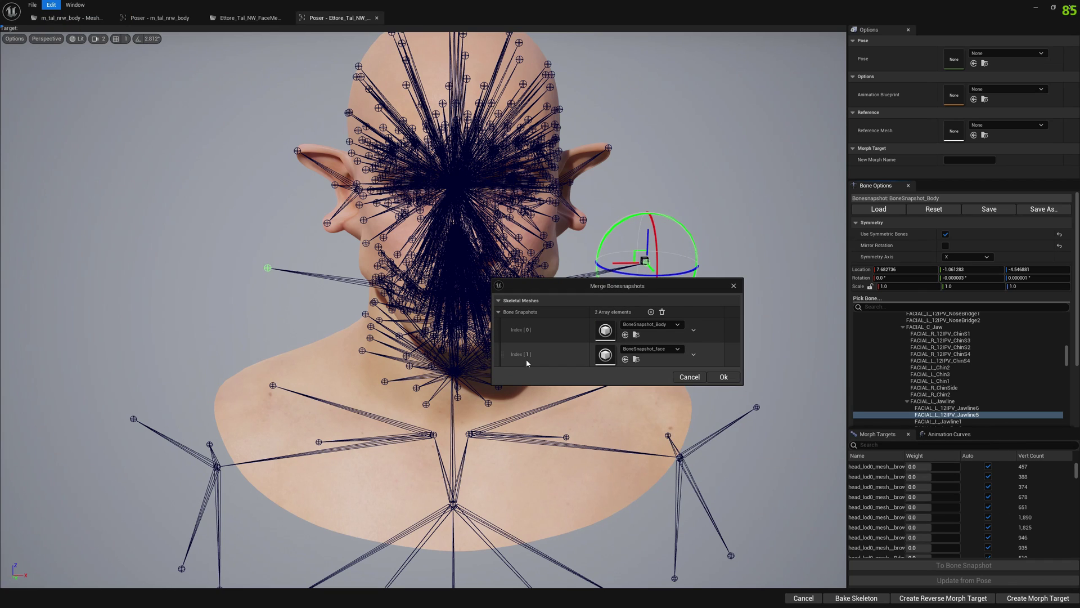
- Save the merged result as BoneSnapshot_Merged
click(724, 377)
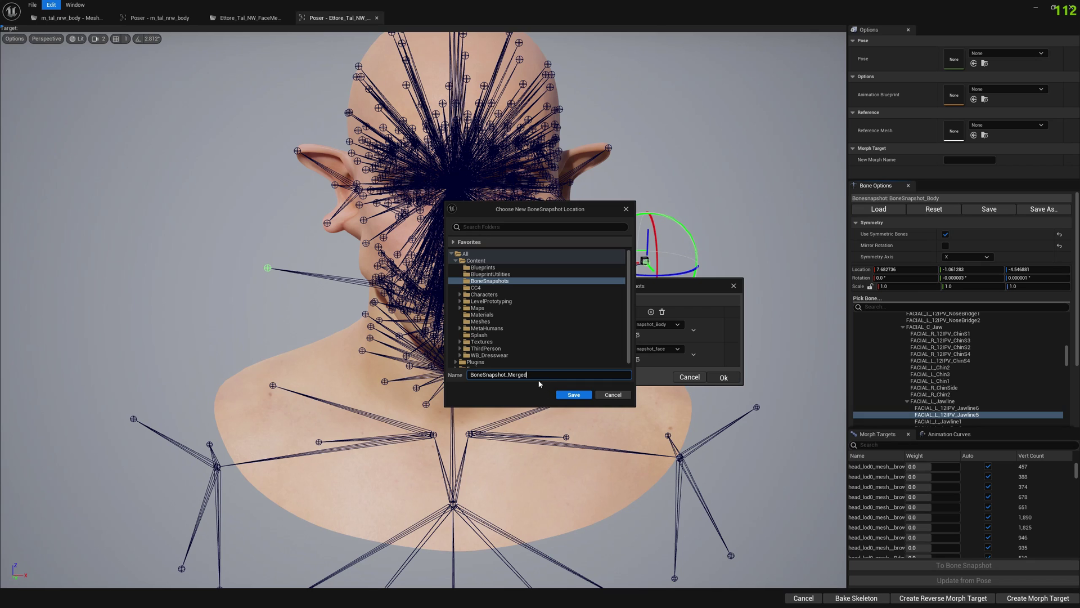
click(576, 395)
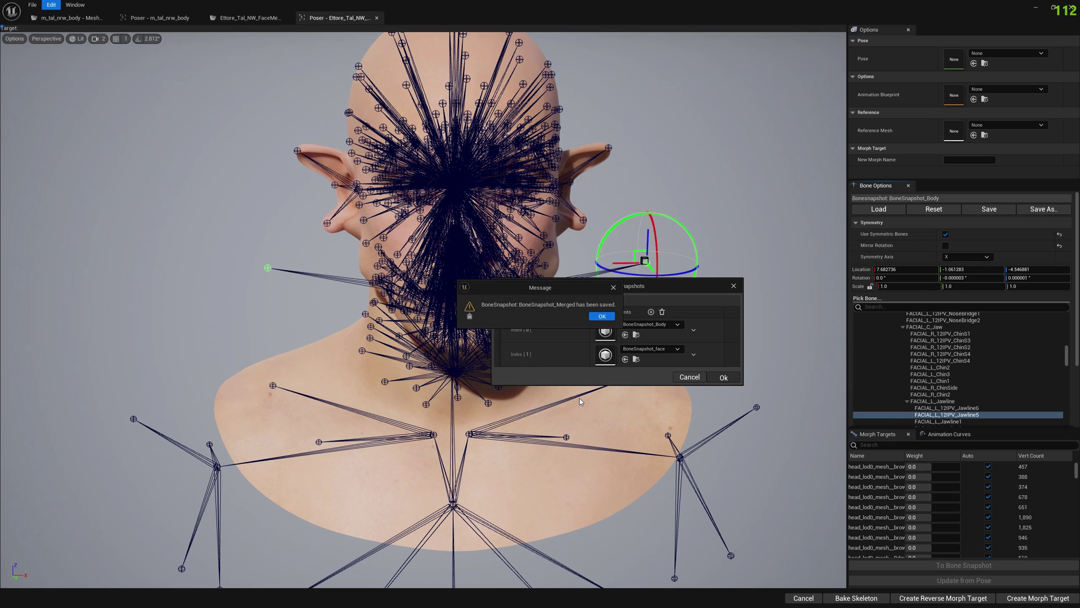
click(602, 319)
right_drag(558, 320, 558, 349)
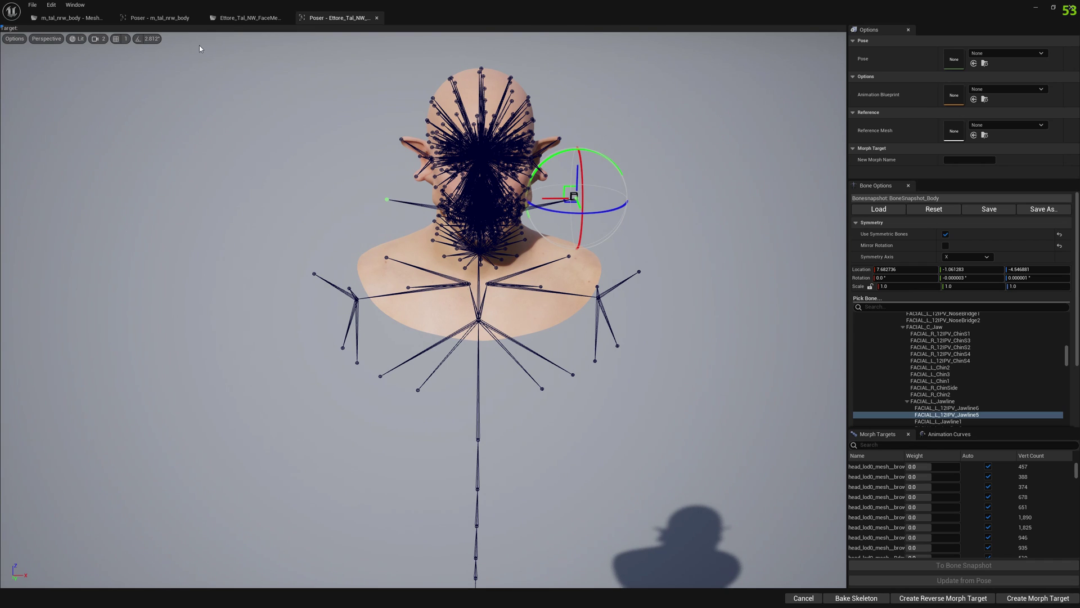
- Load BoneSnapshot_Merged onto the body rig in Poser and bake it into m_tal_nrw_body
click(79, 18)
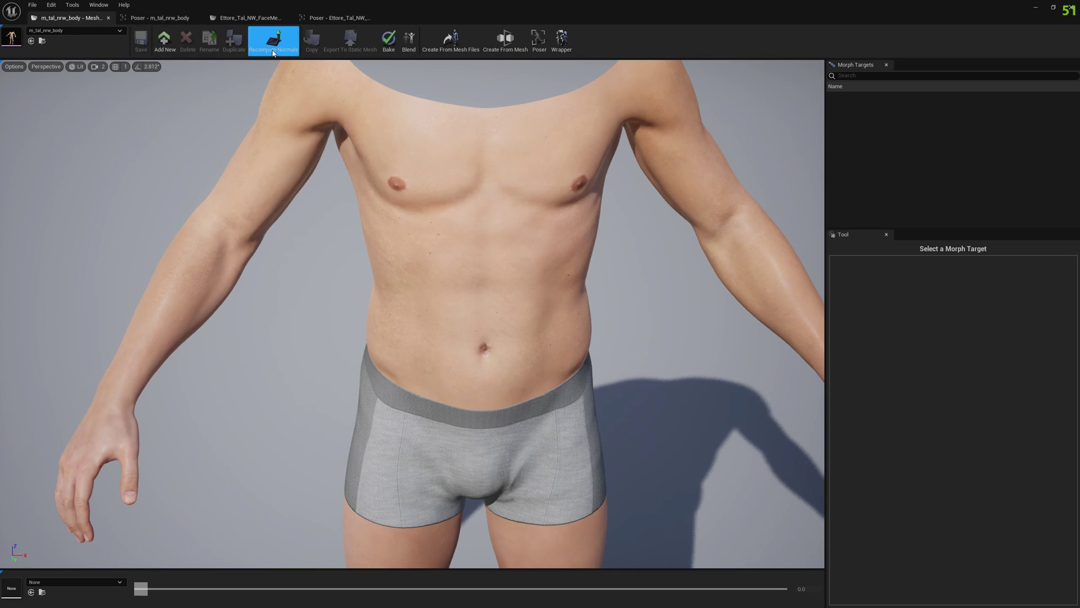
click(150, 21)
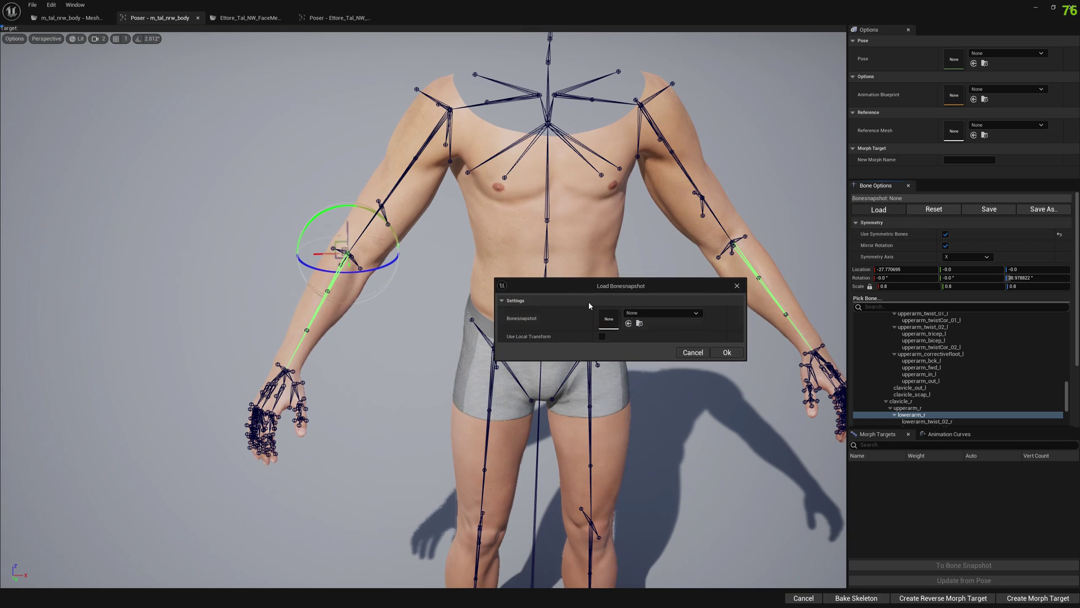
click(644, 313)
click(698, 436)
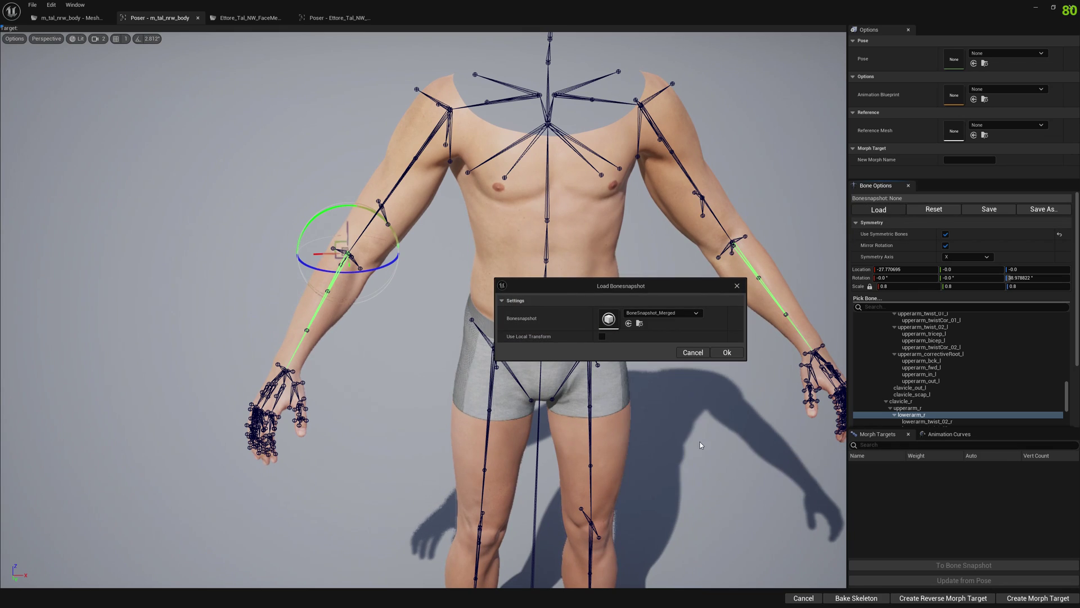
click(726, 353)
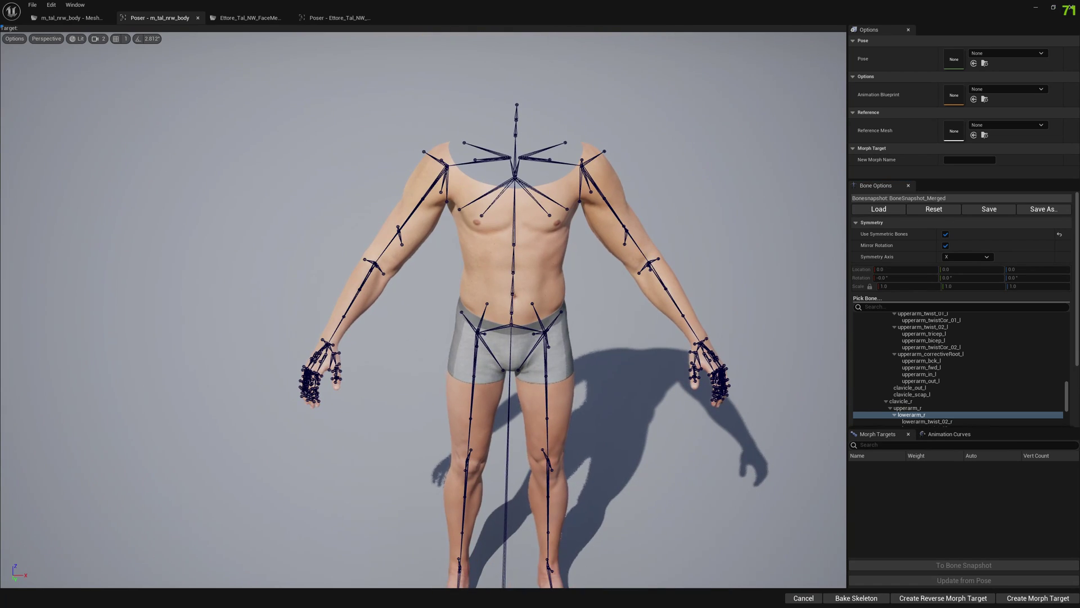
click(856, 598)
click(732, 374)
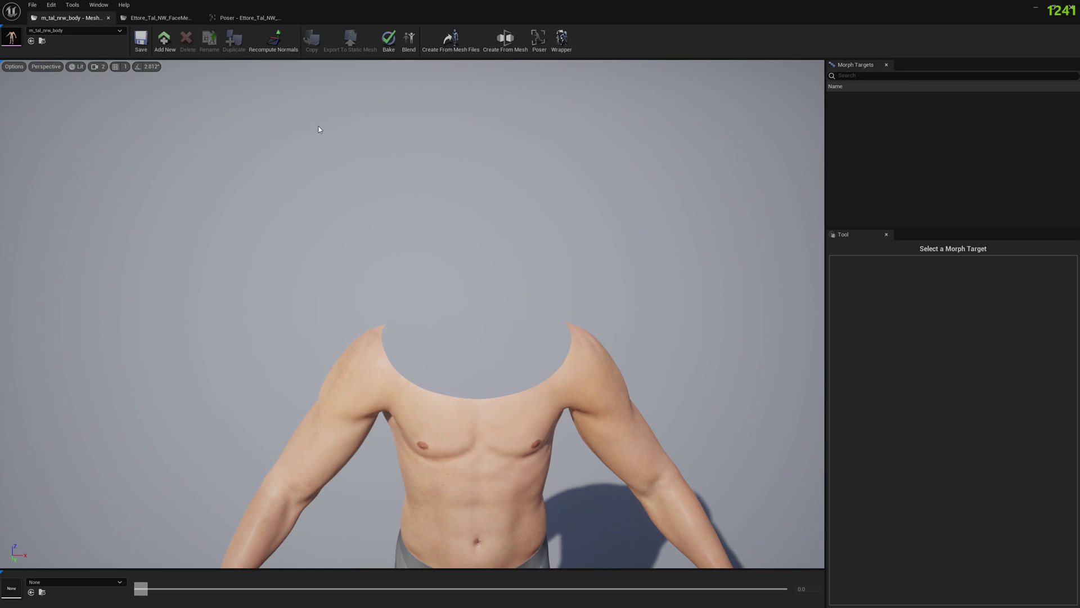
- Load BoneSnapshot_Merged onto the head rig and bake it into Ettore_Tal_NW_FaceMesh
click(243, 18)
click(879, 210)
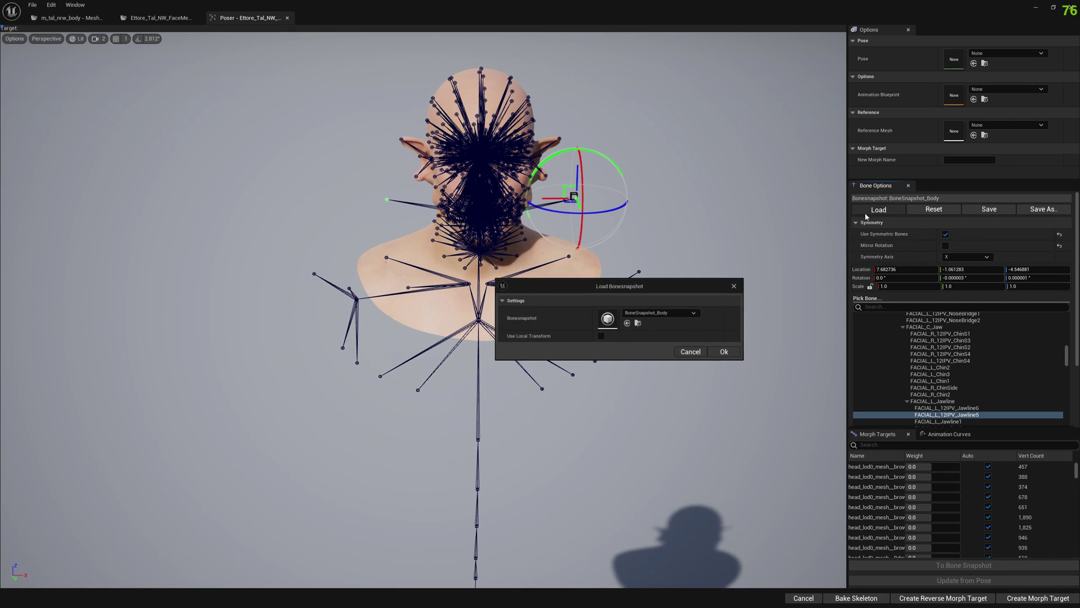
click(661, 313)
click(694, 459)
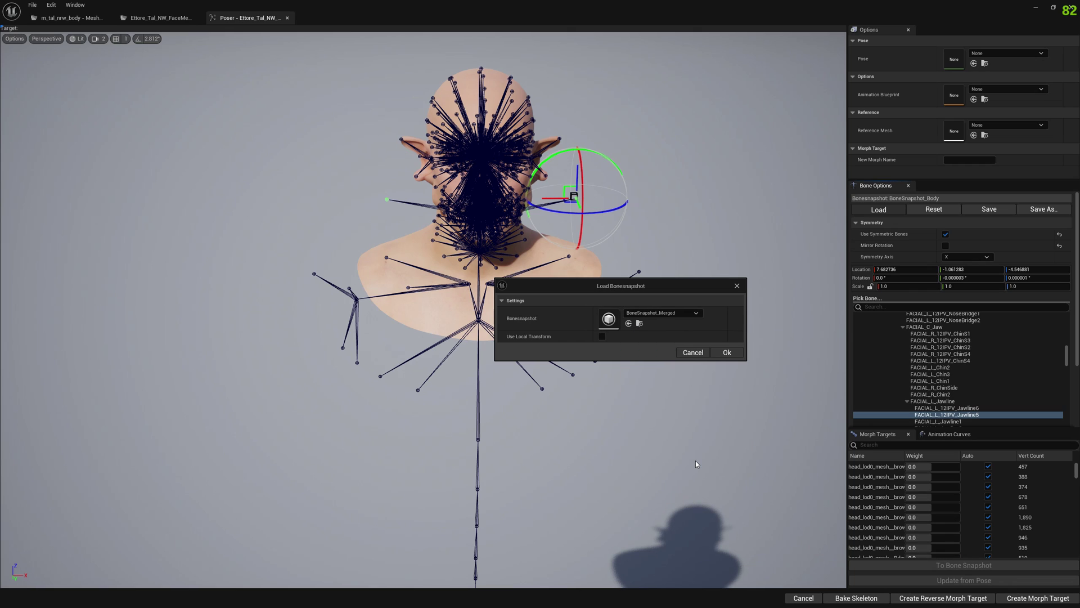
click(724, 354)
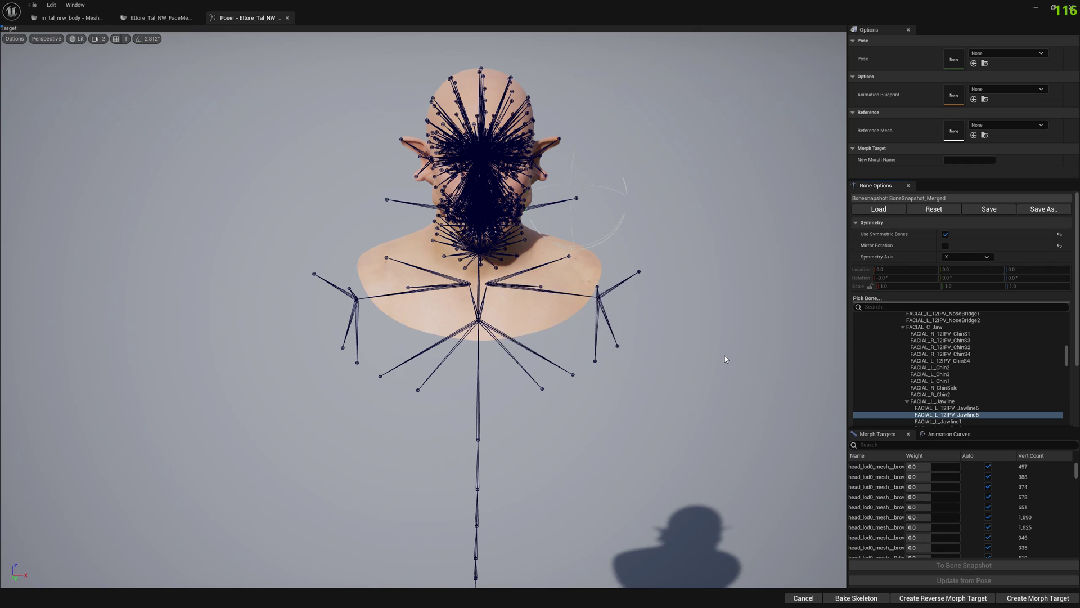
click(861, 599)
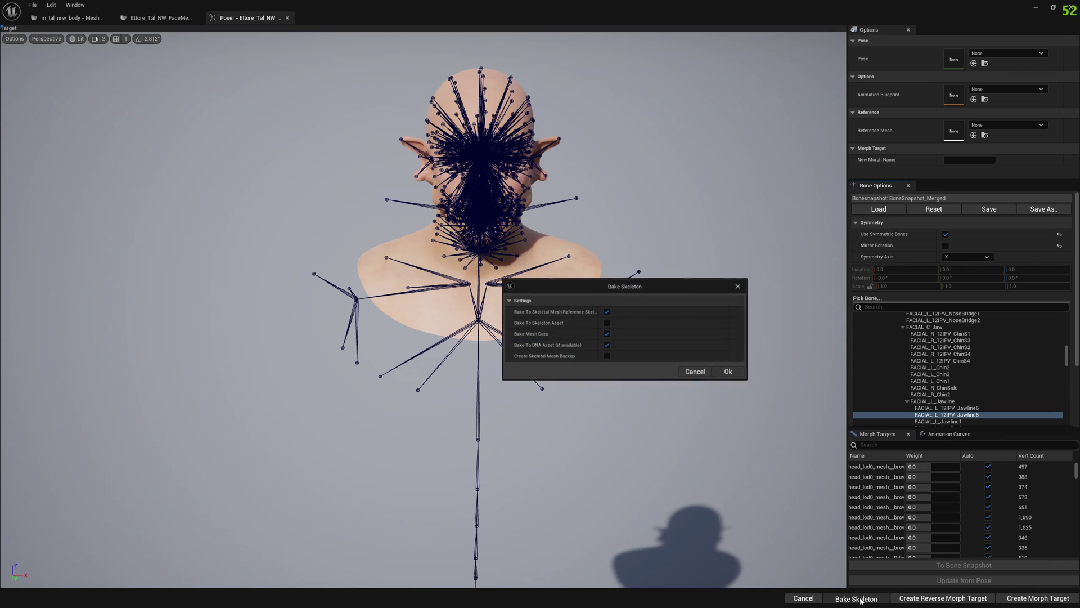
click(737, 374)
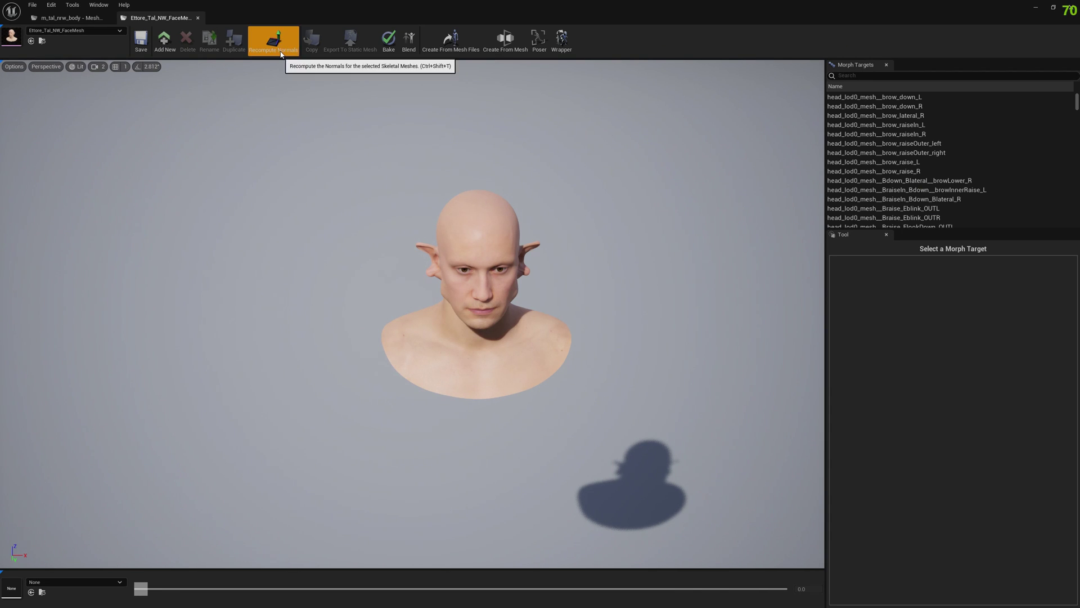
- Recompute normals with Ettore_Tal_NW_FaceMesh and m_tal_nrw_body as the two skeletal meshes
click(273, 40)
click(635, 312)
click(635, 312)
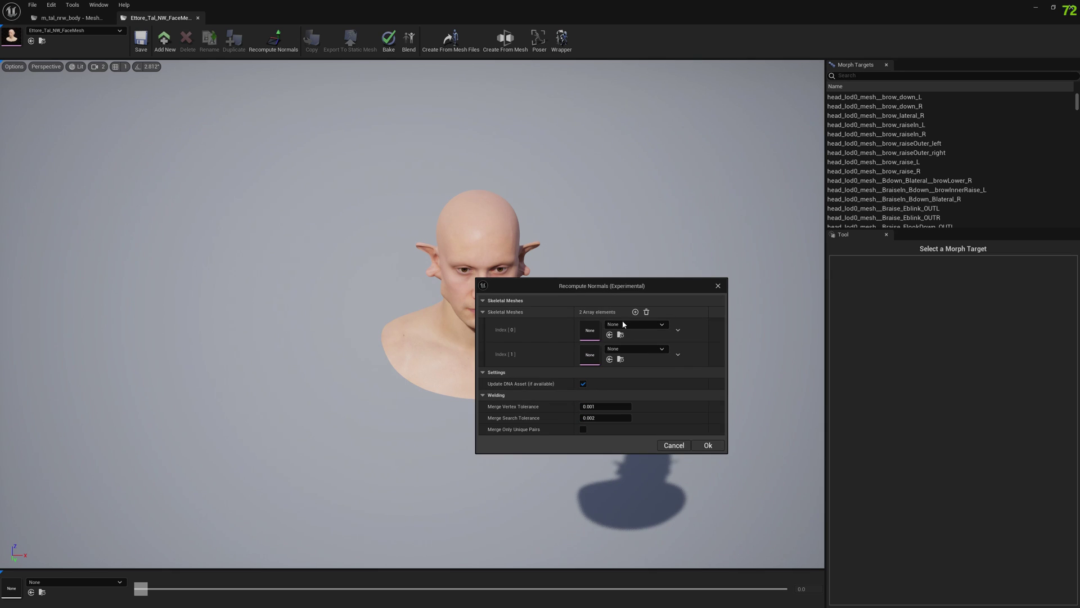
click(630, 324)
click(672, 459)
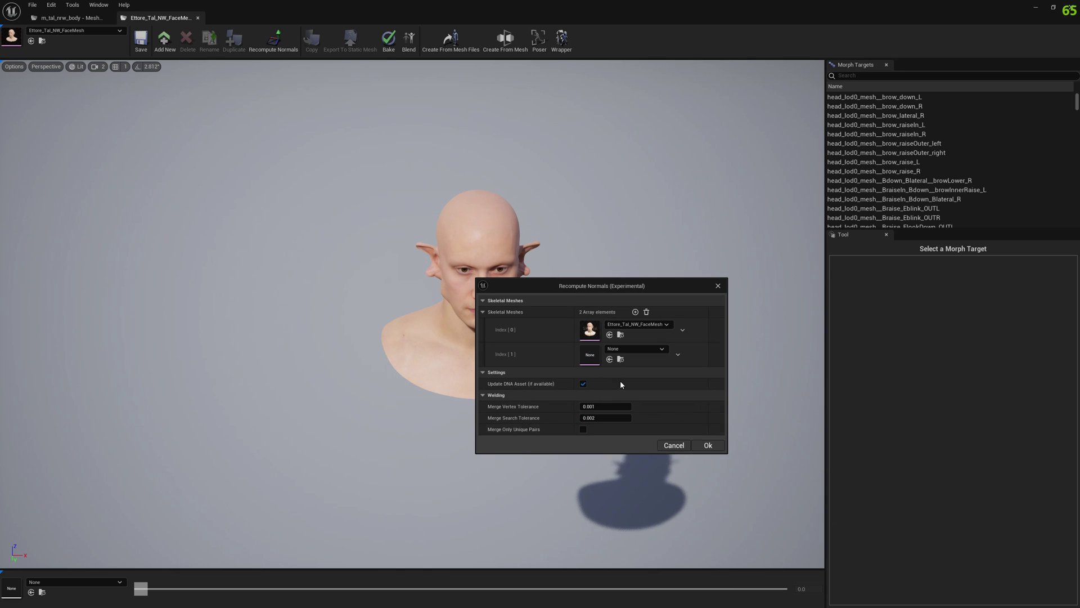
click(634, 349)
scroll(673, 459, down, 2)
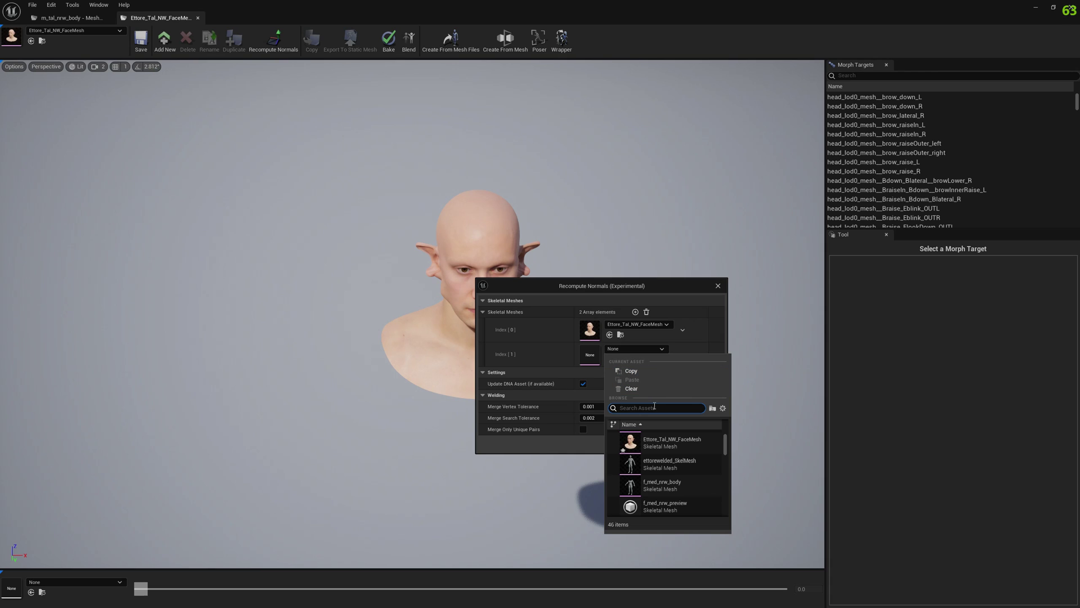
scroll(664, 473, down, 5)
click(663, 479)
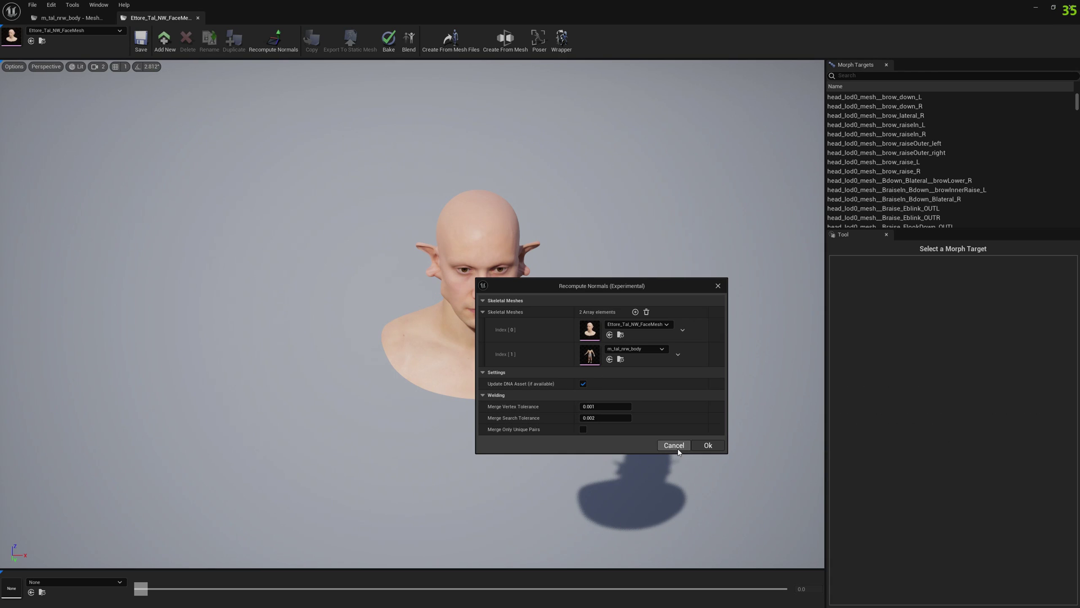
click(708, 445)
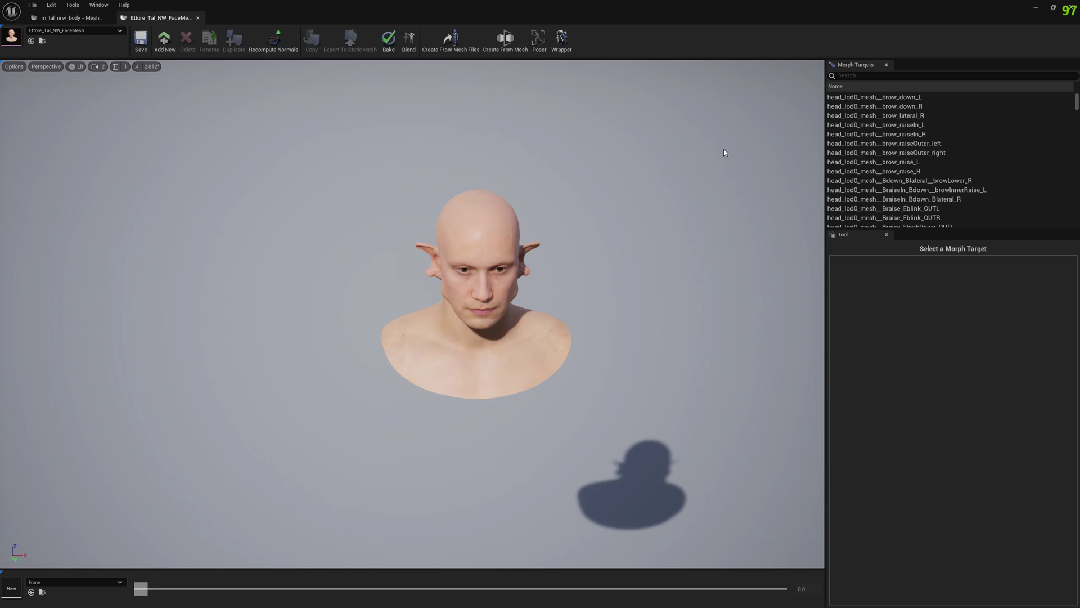
- Minimize the Mesh Morpher window to return to the level showing BP_Ettore_Tal_NW
click(1036, 7)
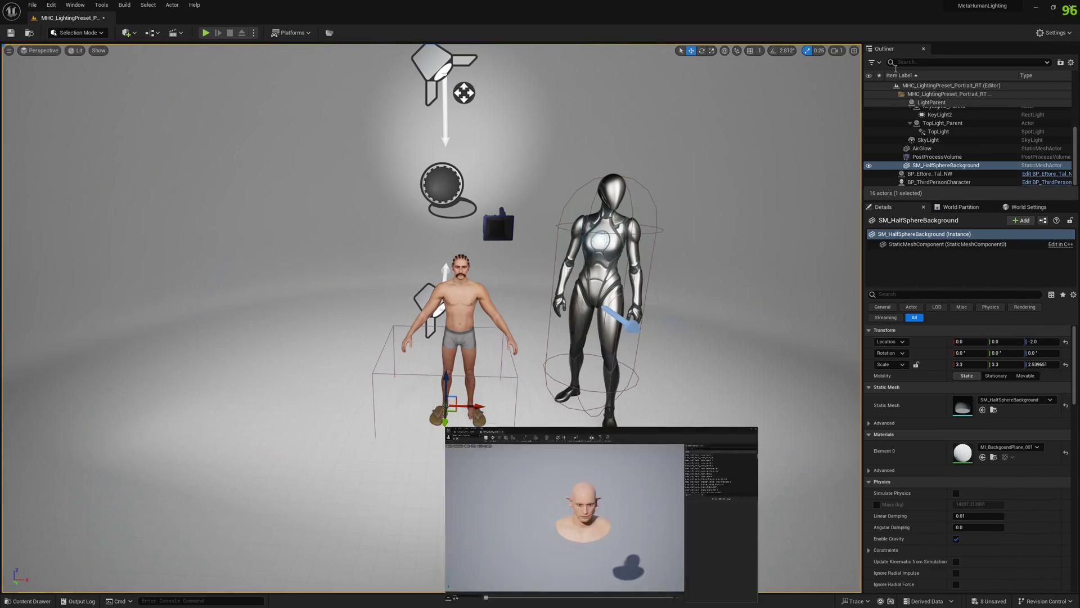